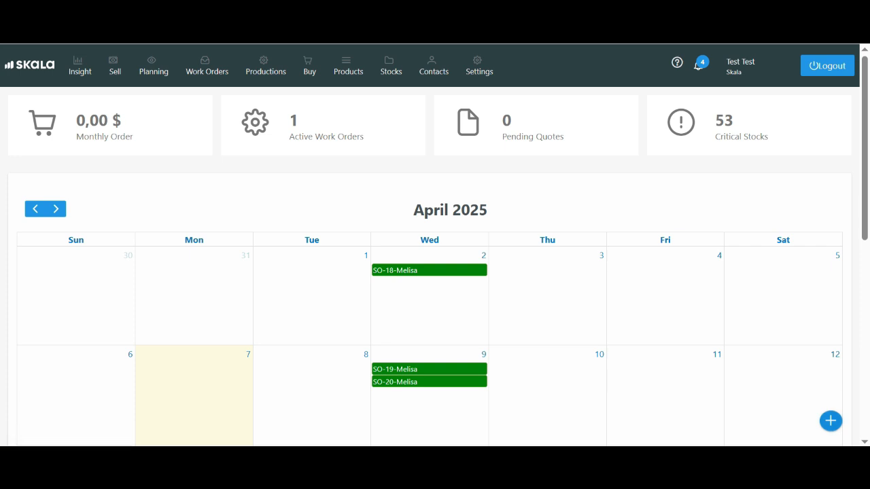
- View the dashboard's quick-create options for new records, and close them again
click(829, 420)
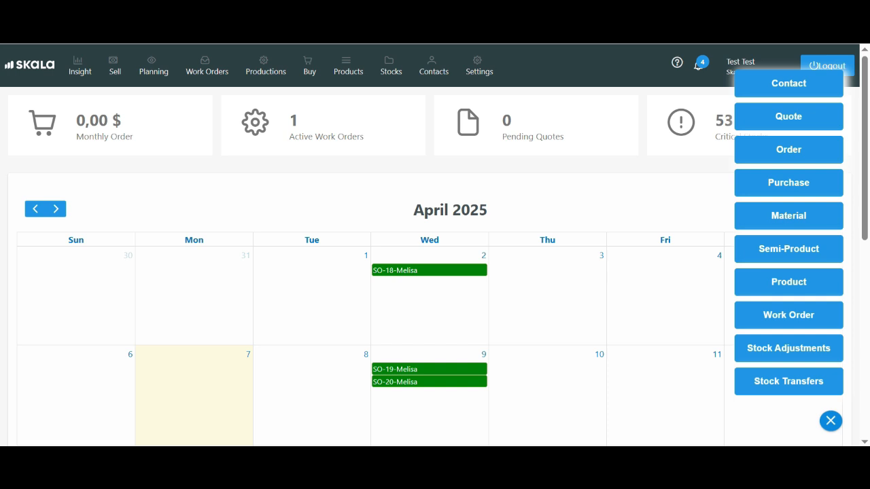
click(830, 420)
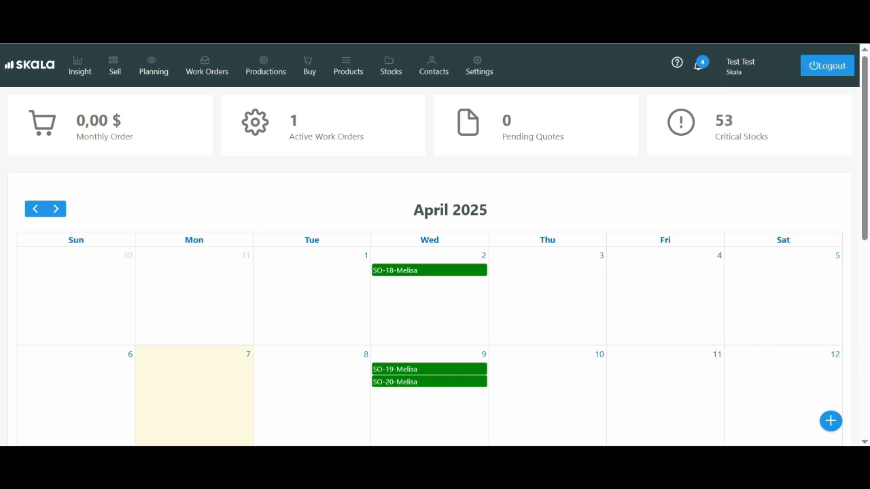
- Open the settings and review the General Settings, from company details and currency to default locations, lead times and invoice prefixes
click(478, 66)
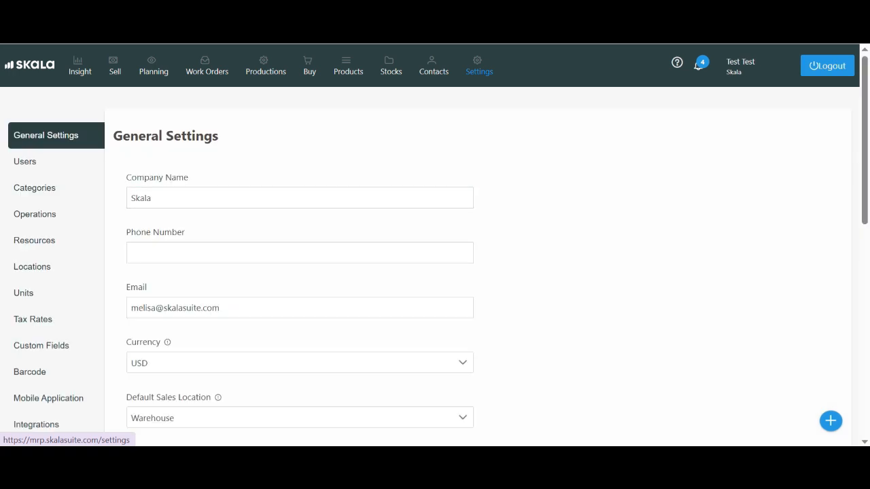
scroll(435, 244, down, 3)
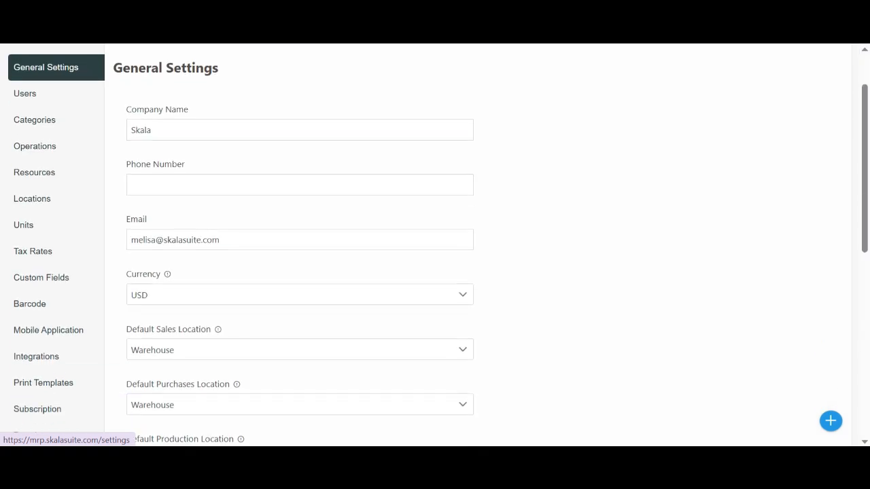
scroll(435, 245, down, 1)
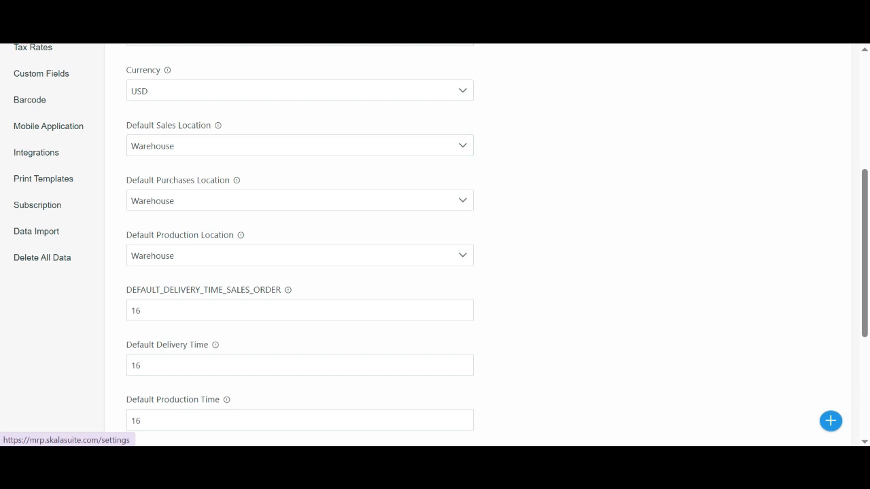
scroll(435, 245, down, 1)
scroll(434, 245, down, 1)
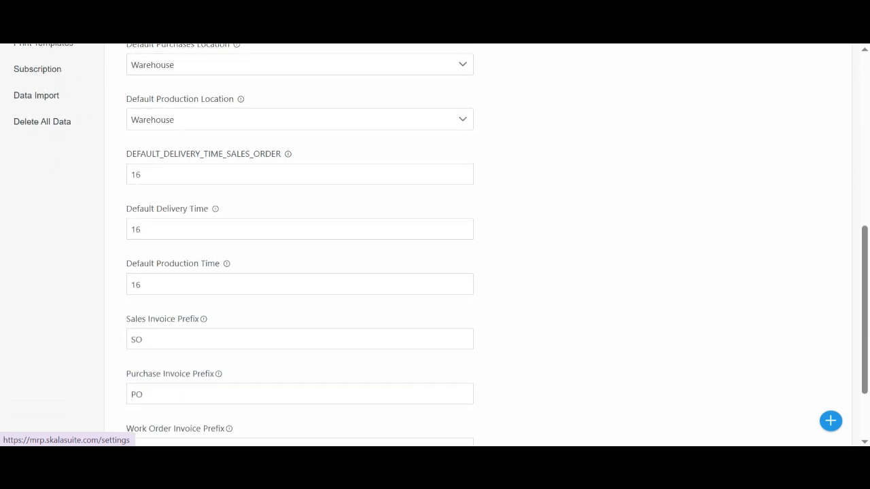
scroll(435, 245, down, 1)
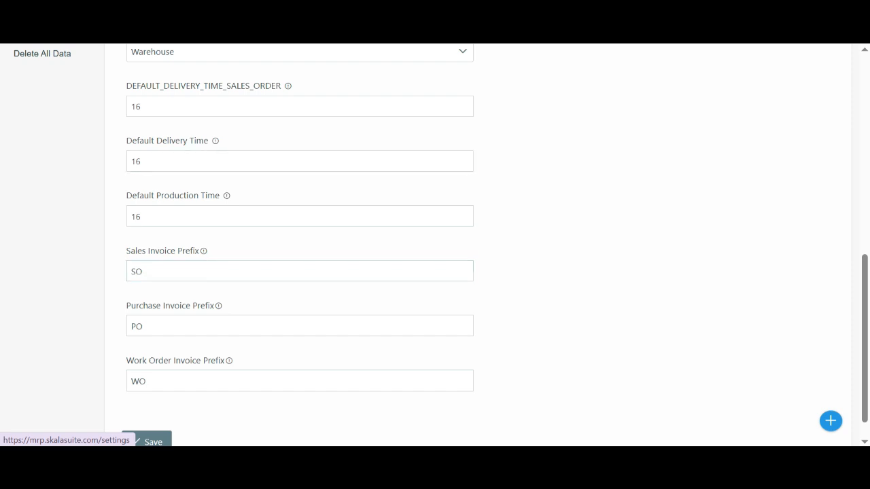
scroll(298, 338, down, 1)
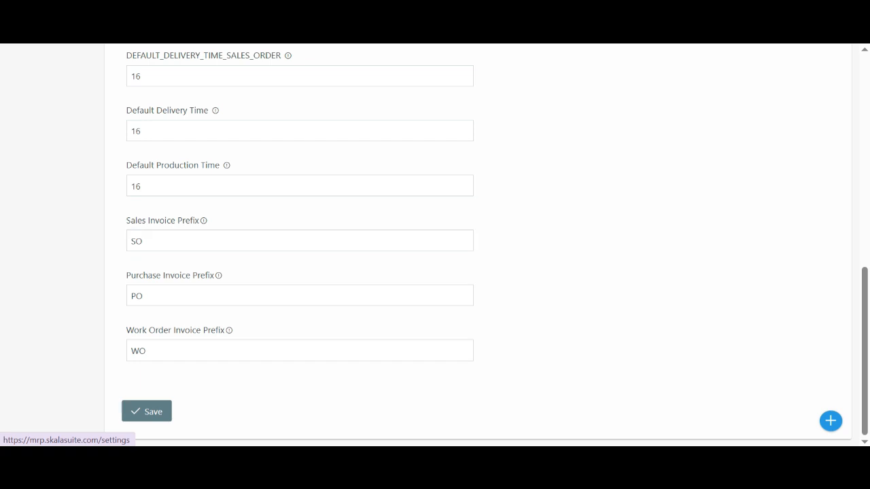
scroll(486, 243, up, 2)
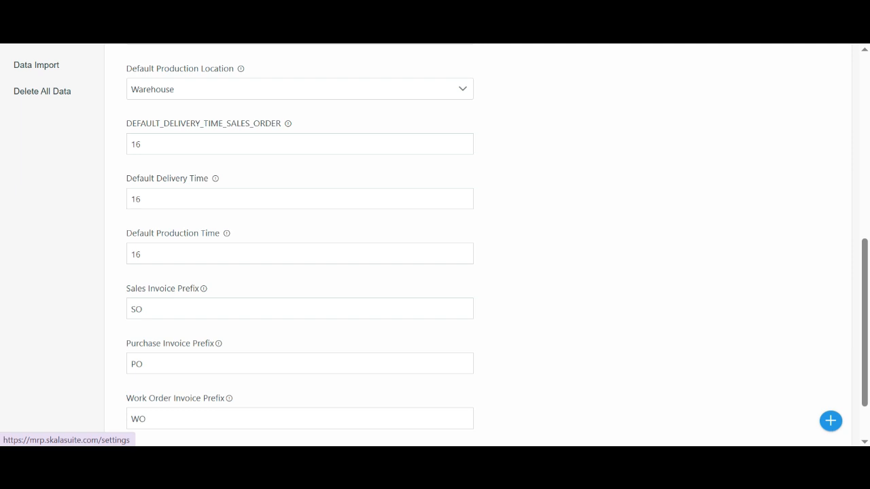
scroll(435, 245, up, 8)
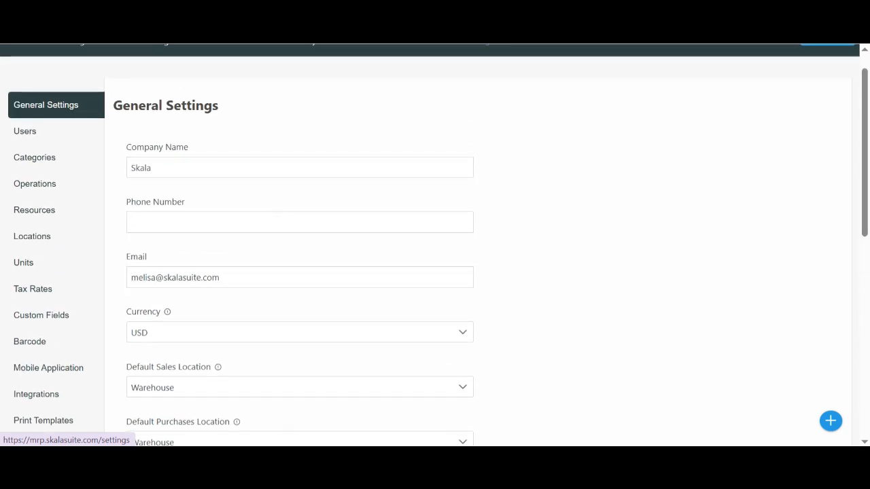
scroll(46, 108, up, 1)
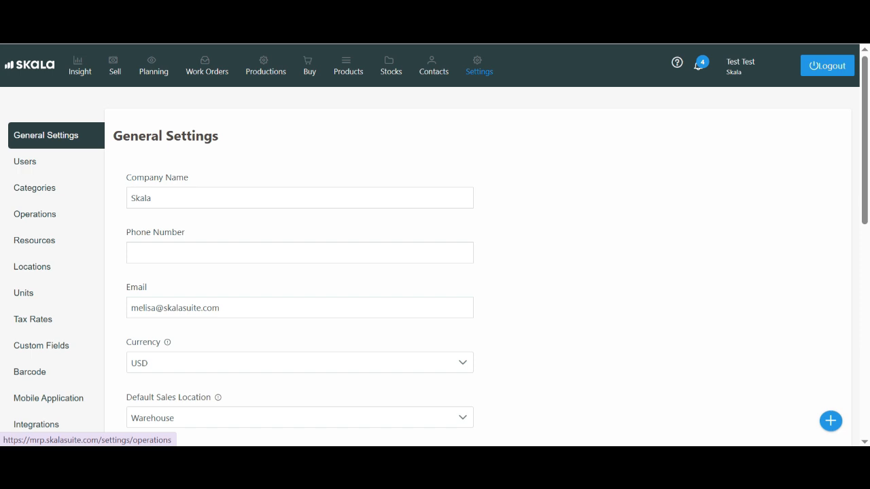
- View the Operations settings and the form for a new operation, closing the form without saving
click(35, 214)
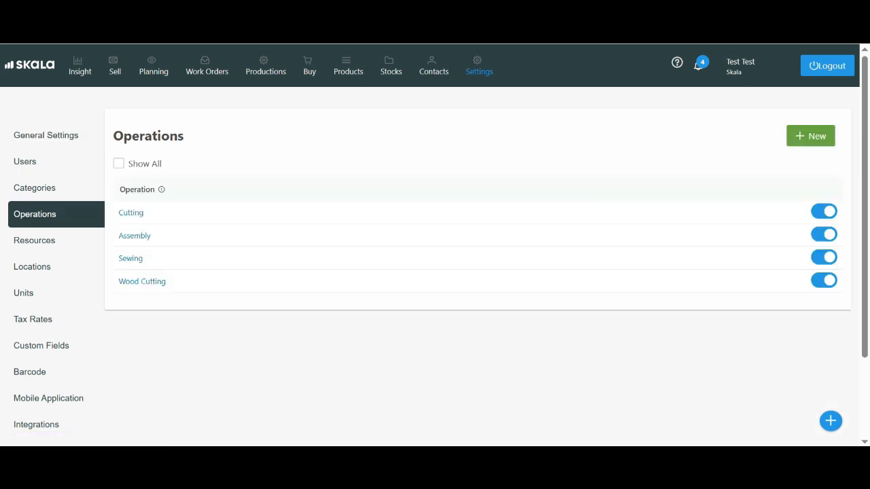
click(810, 136)
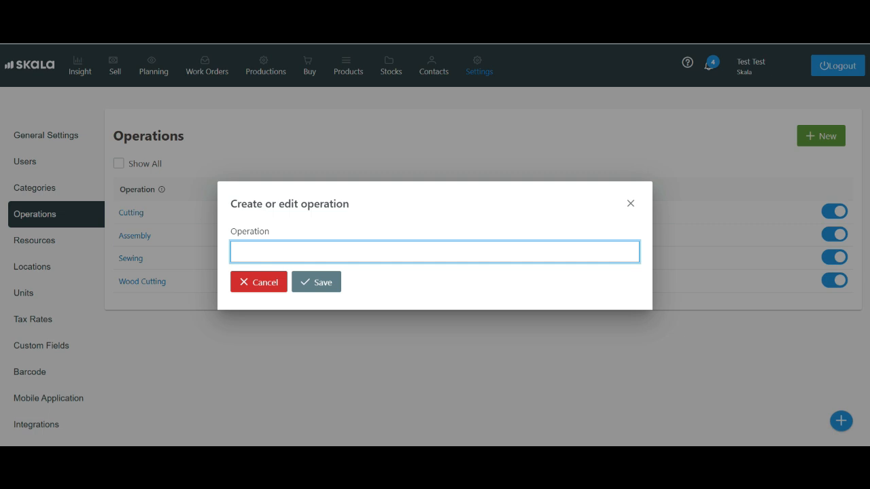
click(630, 203)
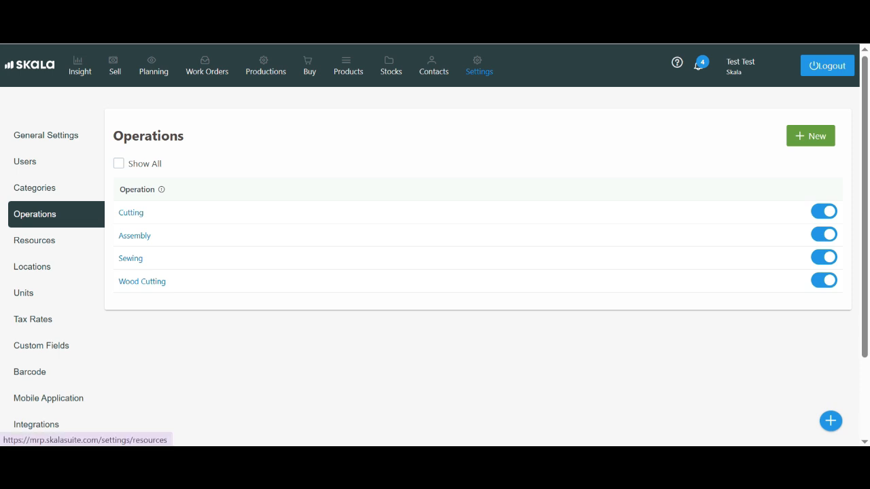
- Add a resource named Cutting Table 2 in the Resources settings, leaving its cost empty
click(34, 240)
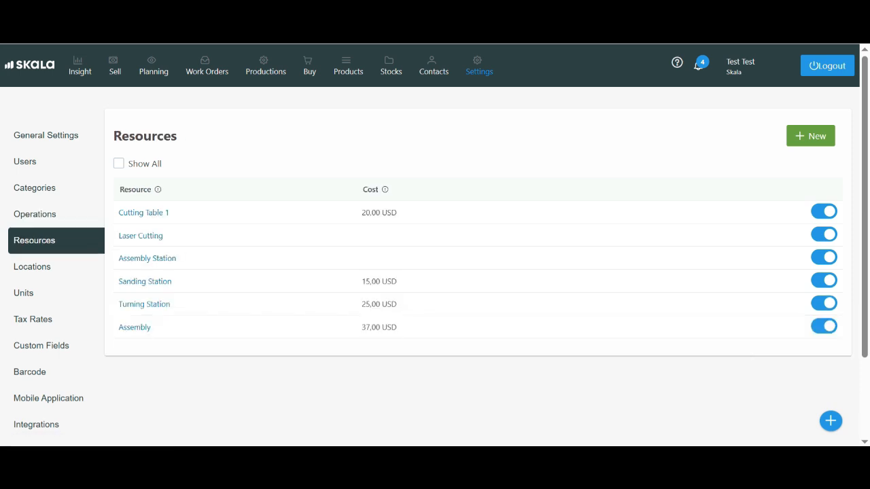
click(810, 136)
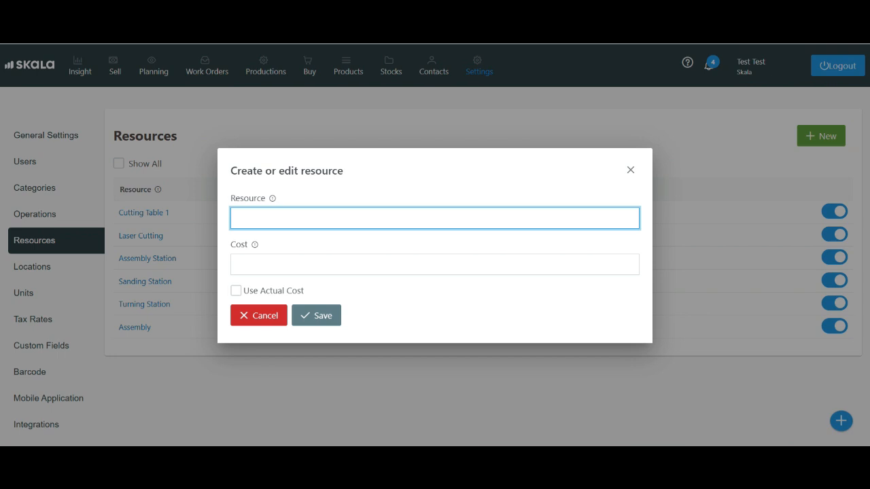
text(Cutt)
key(Down)
key(Down)
key(Down)
key(Return)
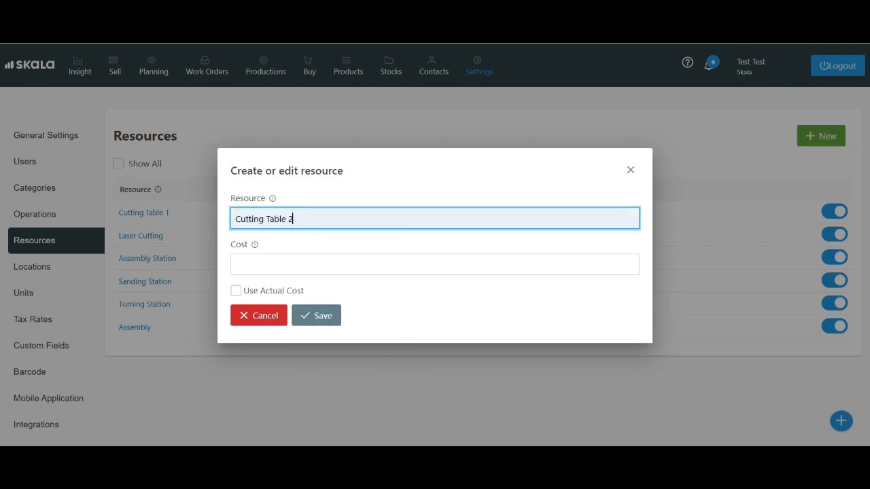
key(Return)
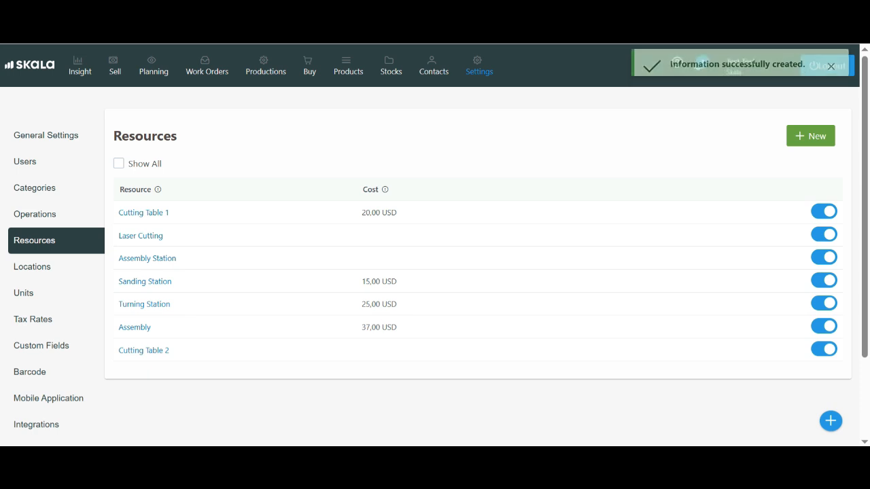
- View the Categories settings and the new category form with its main category selection, closing the form without saving
click(34, 188)
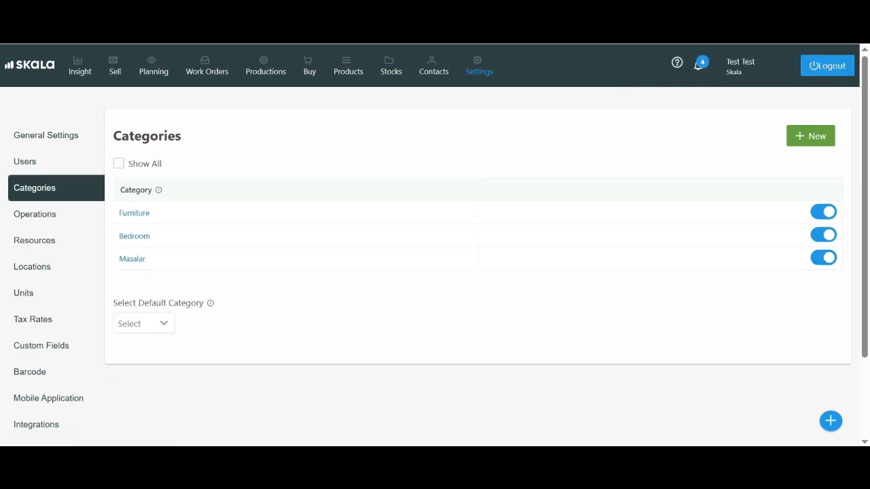
click(811, 136)
click(617, 229)
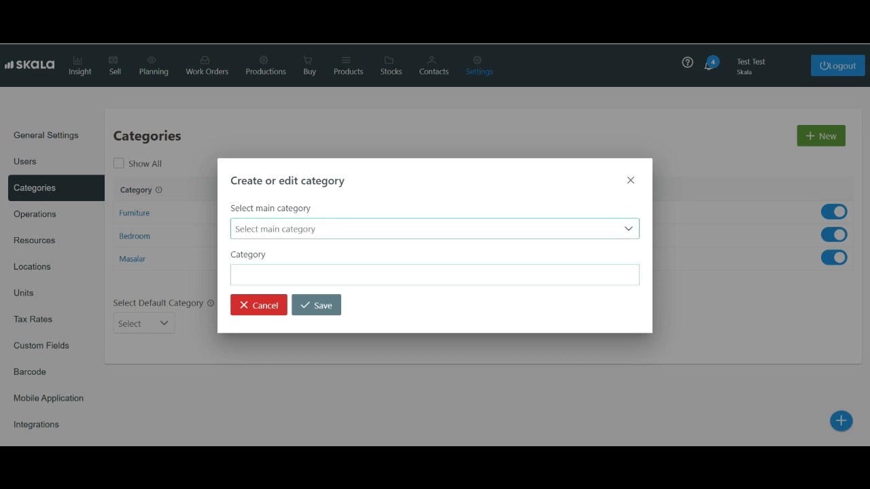
click(616, 229)
click(631, 180)
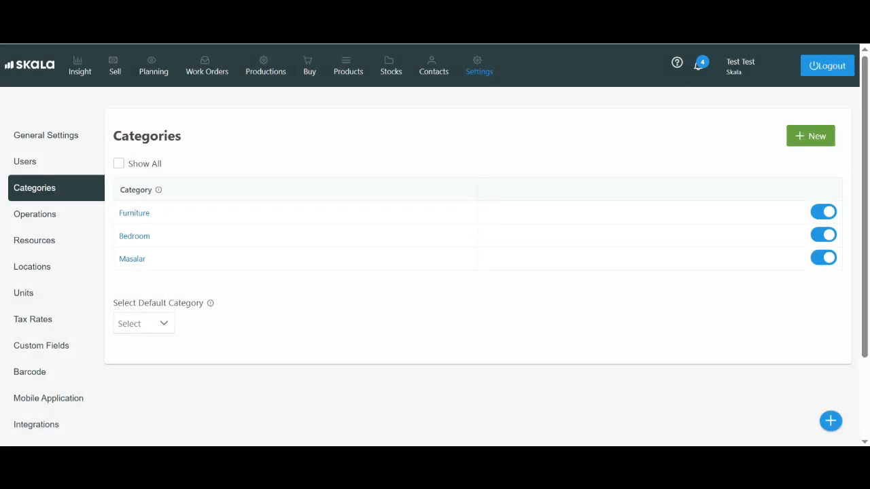
- View the Locations settings and examine the accounting and e-commerce services offered under Integrations
click(32, 266)
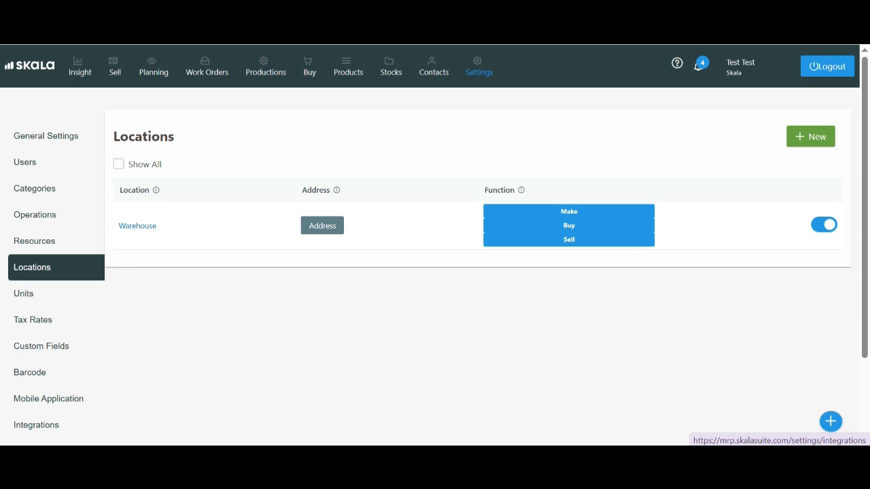
click(36, 426)
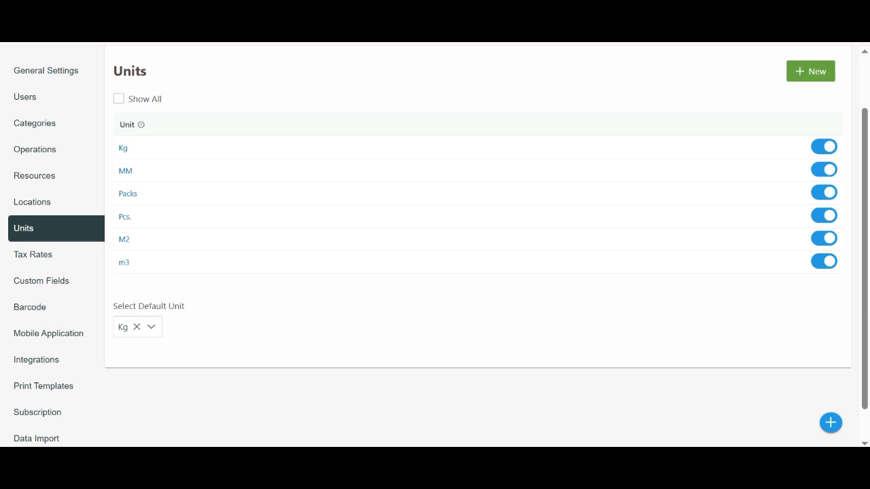
scroll(478, 244, up, 2)
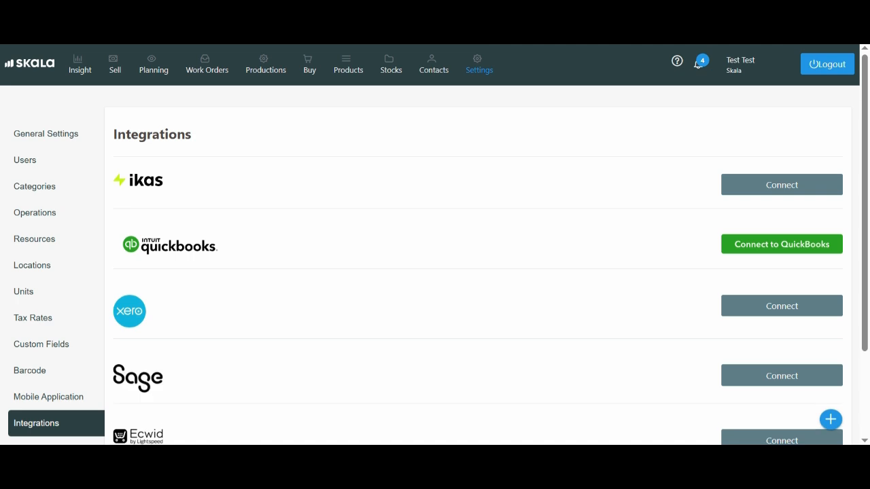
scroll(435, 245, down, 1)
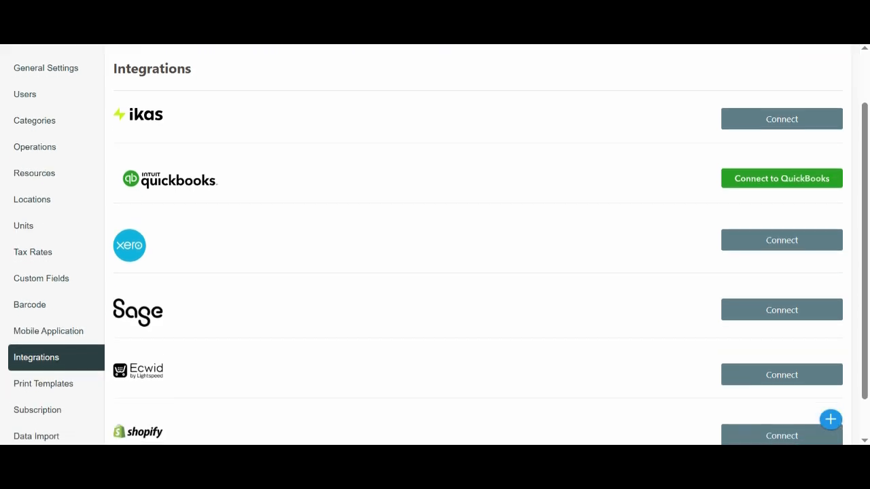
scroll(435, 245, down, 1)
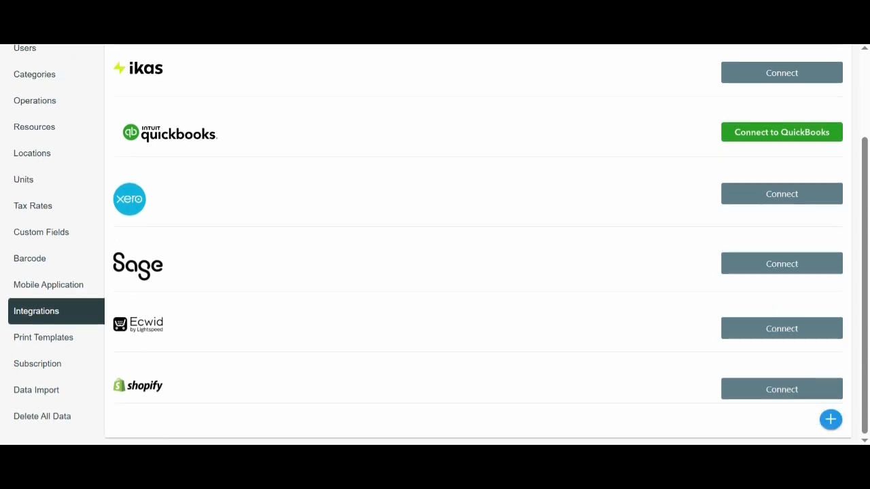
scroll(435, 245, up, 2)
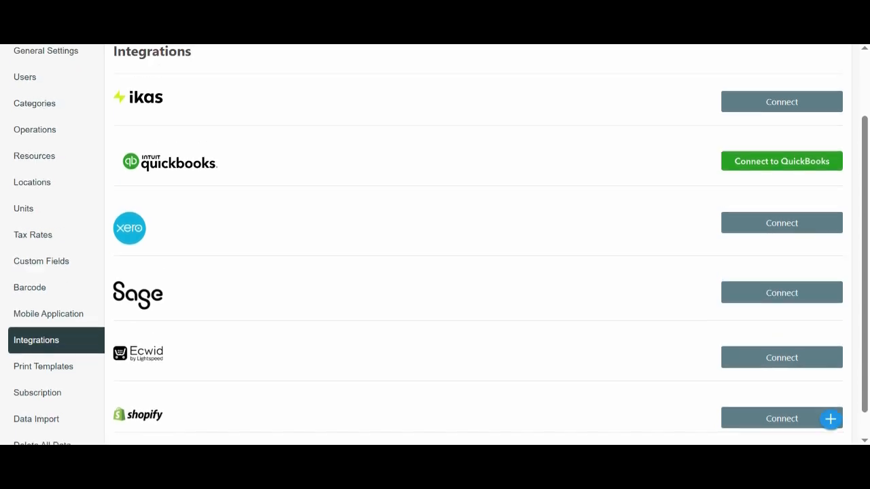
scroll(435, 244, down, 2)
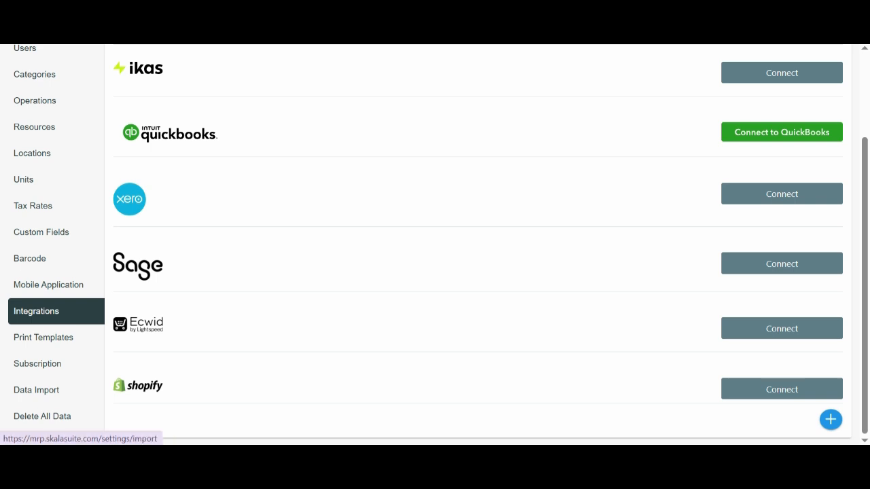
- Open the Data Import settings and review the template download and import options for each data type
click(36, 389)
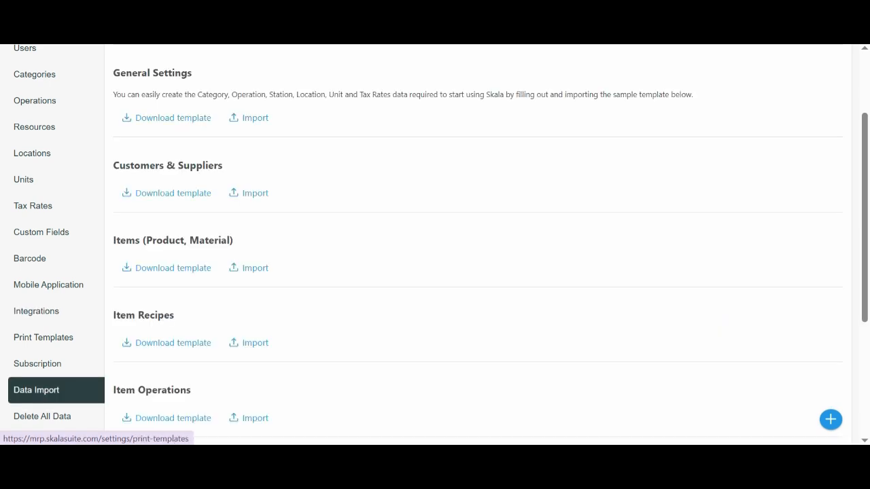
scroll(435, 244, up, 2)
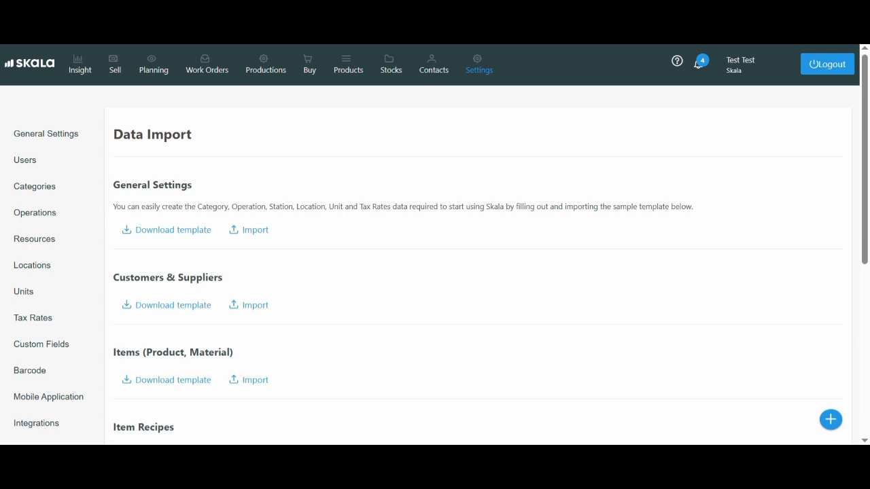
scroll(435, 245, down, 3)
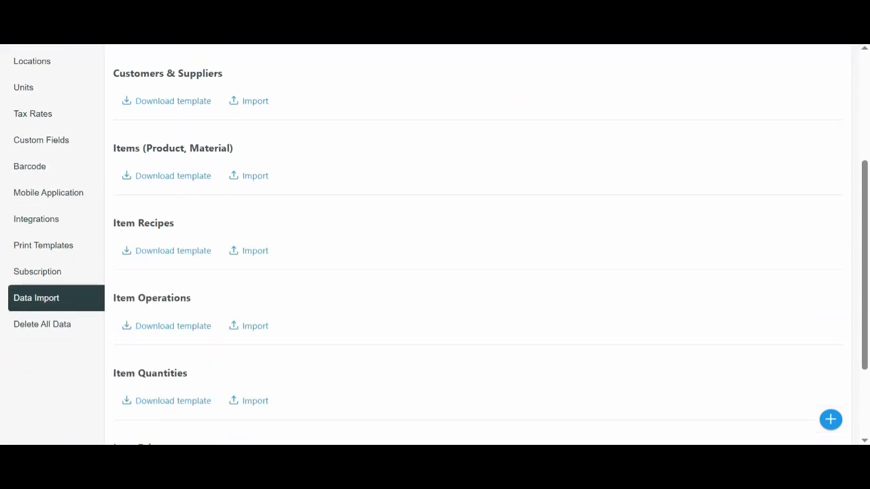
scroll(435, 244, down, 2)
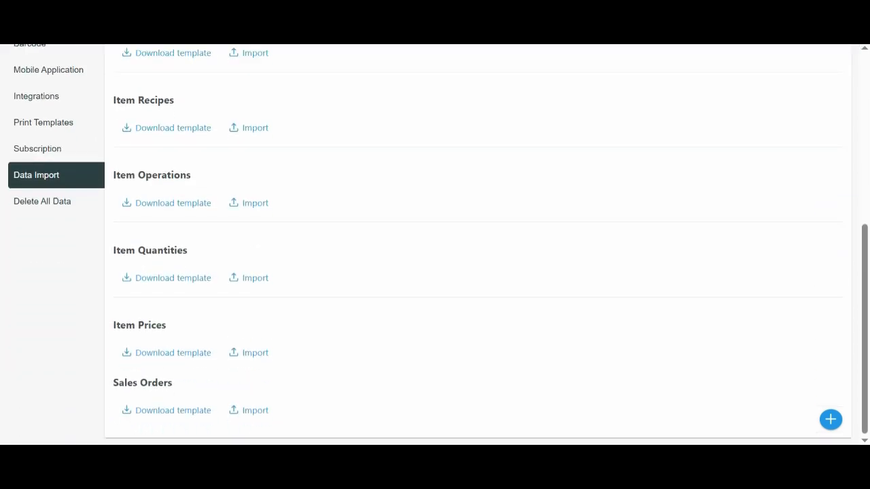
scroll(434, 245, up, 5)
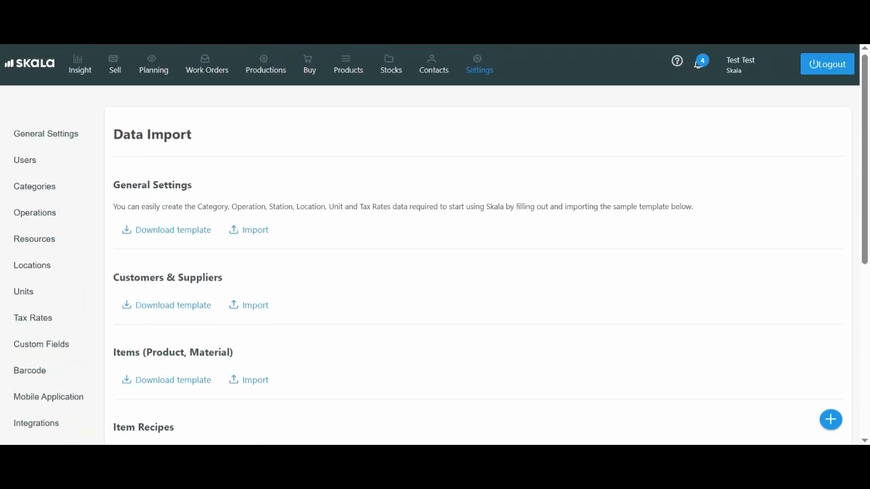
scroll(435, 245, down, 2)
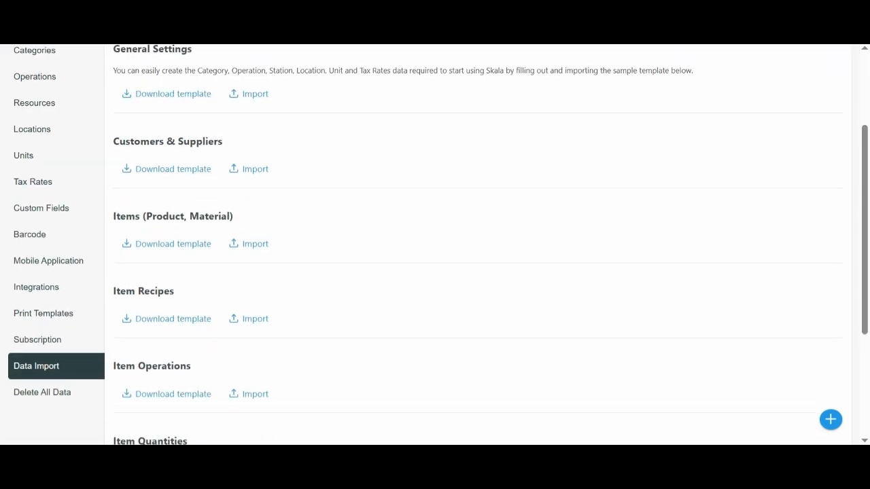
scroll(435, 245, up, 2)
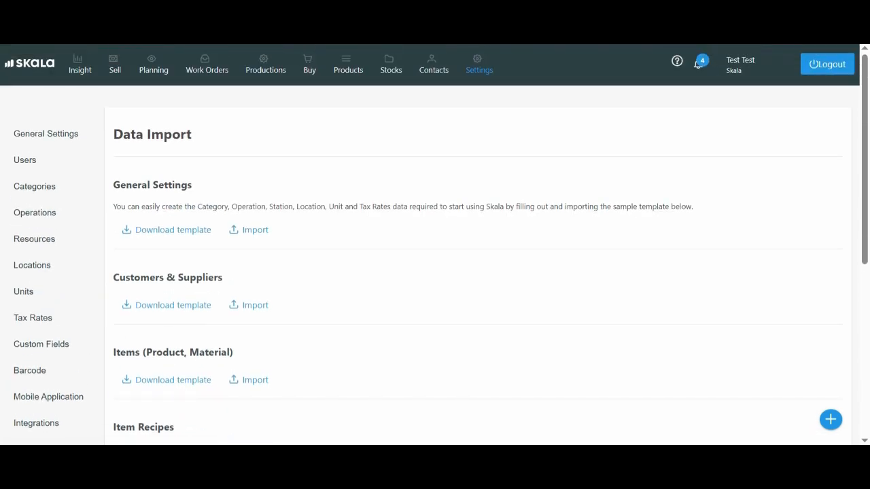
- Open the Contacts list and look through the existing contacts
click(433, 65)
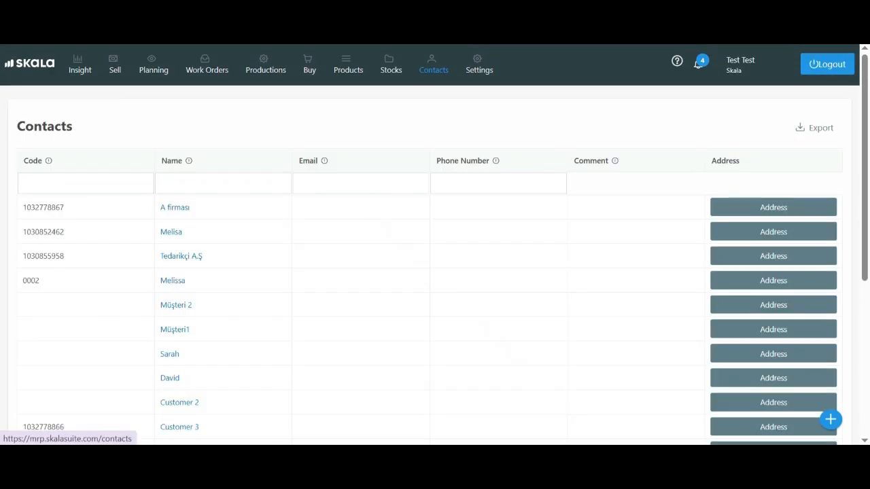
scroll(435, 245, down, 2)
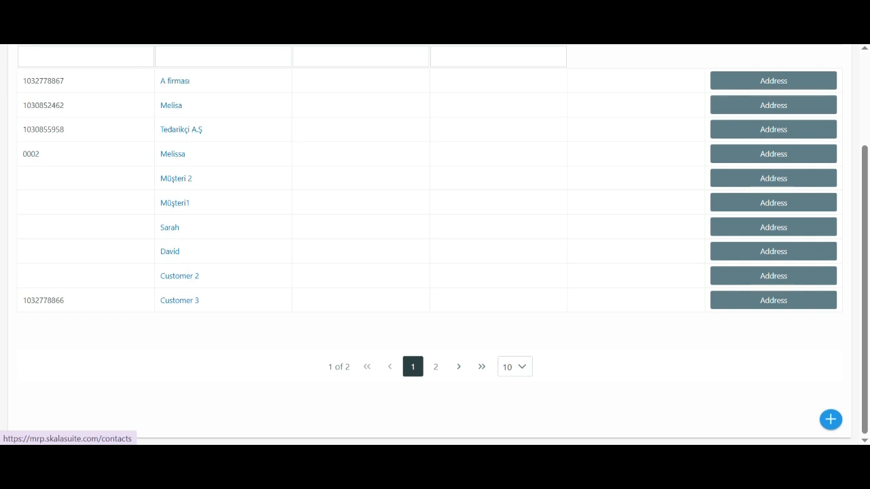
scroll(434, 244, up, 2)
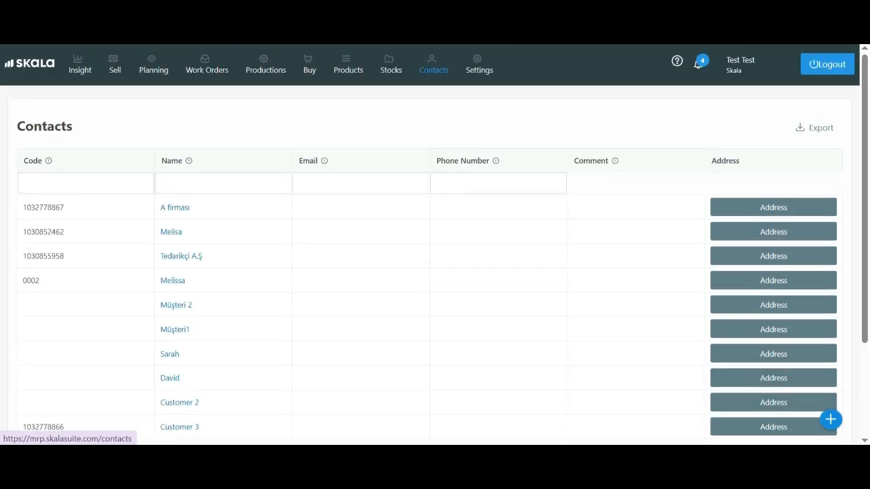
- Start a new contact of type Customer and fill in its customer code
click(830, 420)
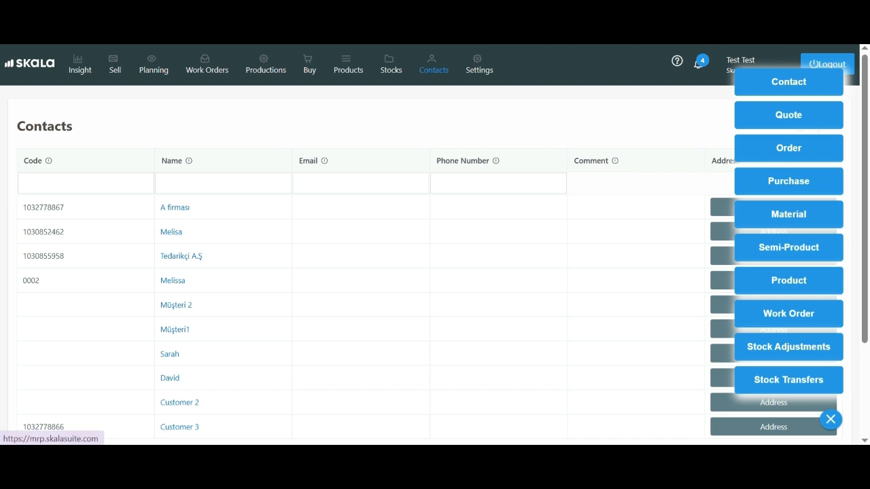
click(788, 82)
click(430, 176)
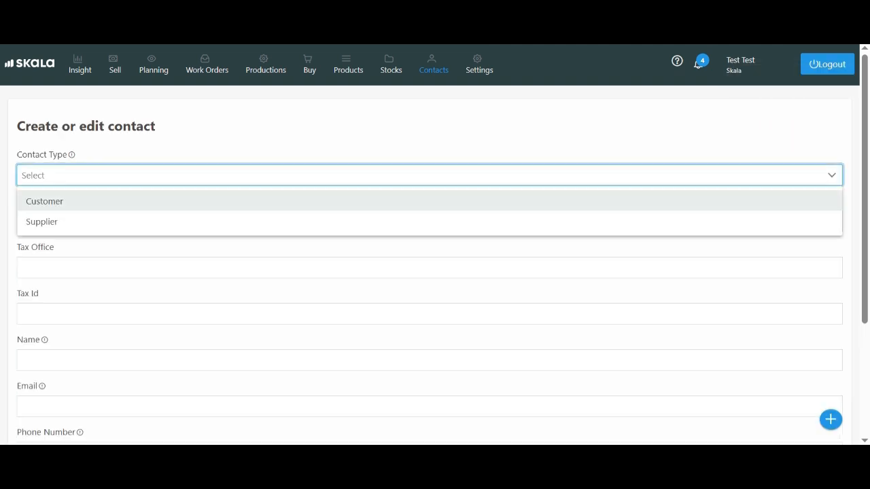
click(44, 202)
click(98, 221)
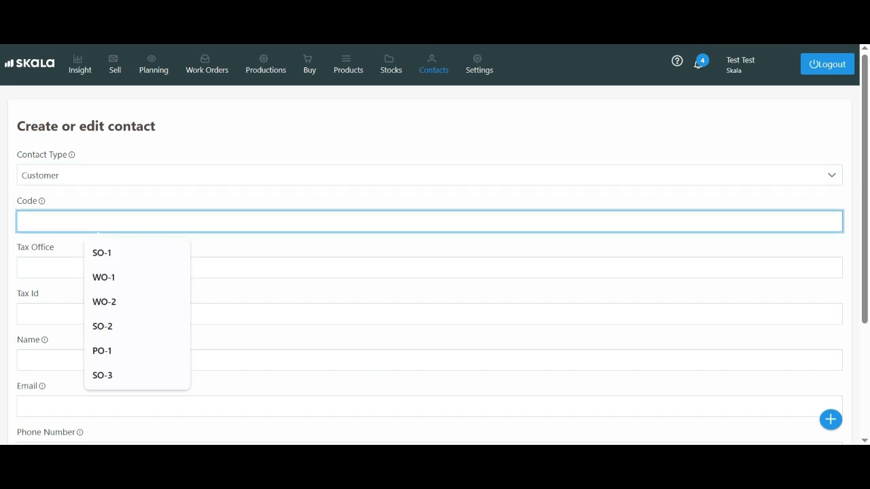
text(111)
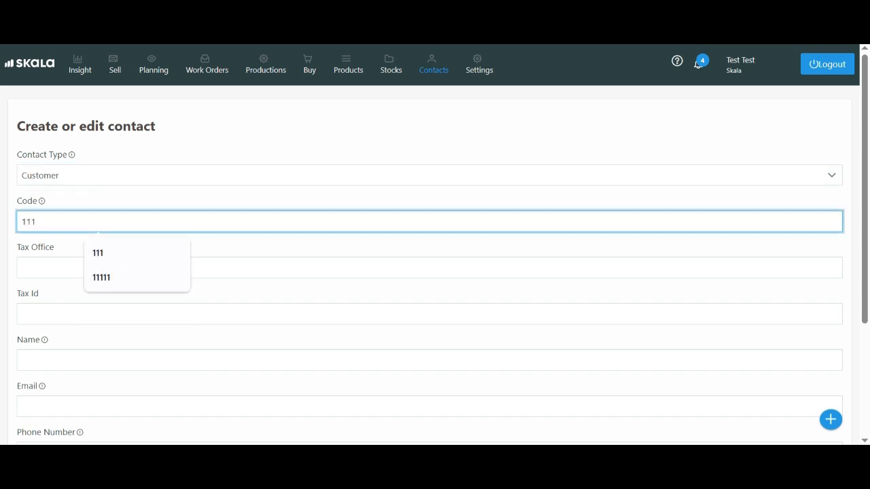
- Name the new contact Customer5 and save it, leaving the tax, email, phone, discount and comment fields empty
click(102, 360)
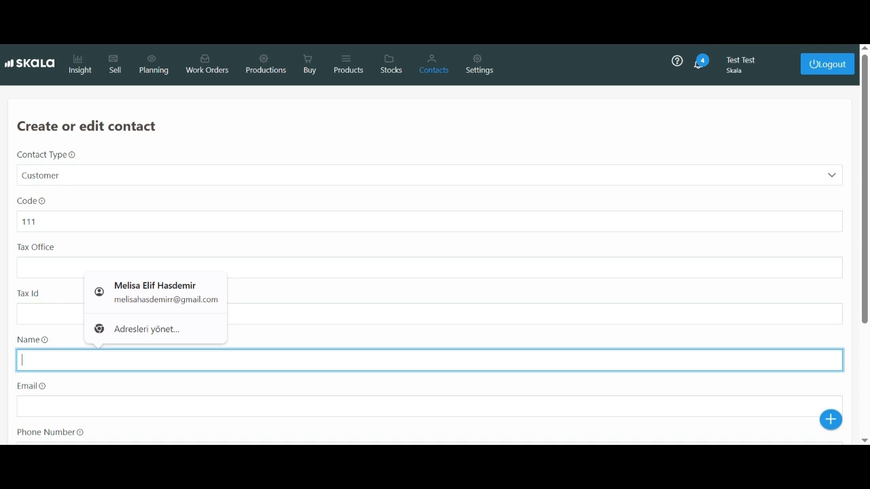
text(Cust)
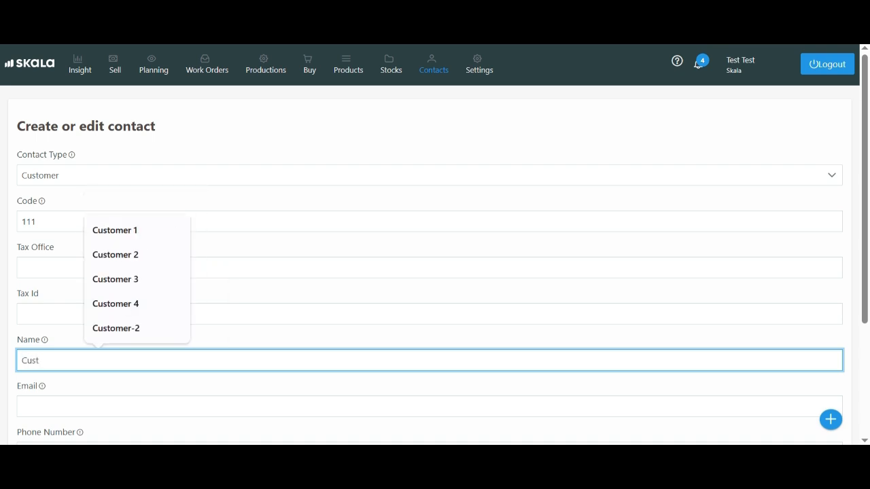
text(omer5)
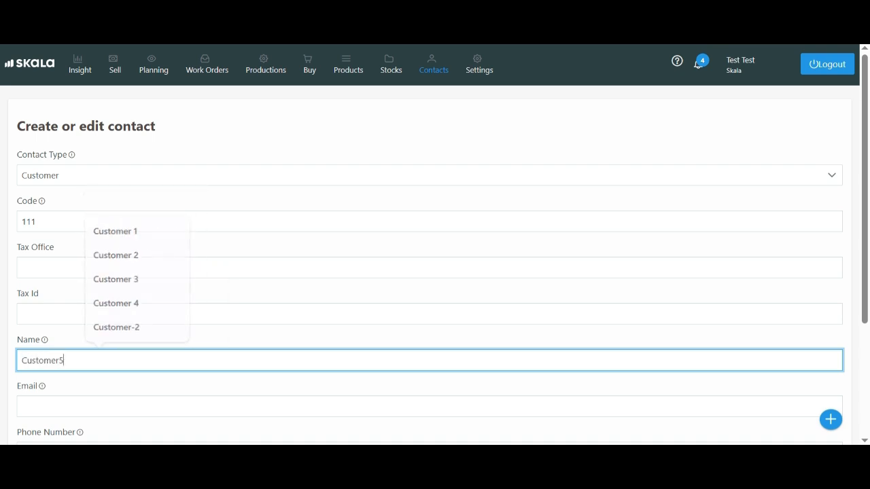
scroll(435, 272, down, 2)
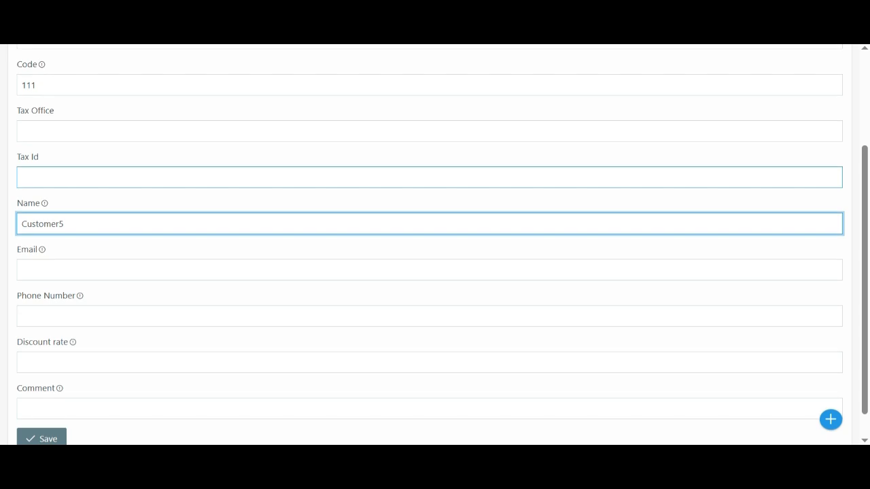
scroll(434, 178, down, 1)
click(42, 410)
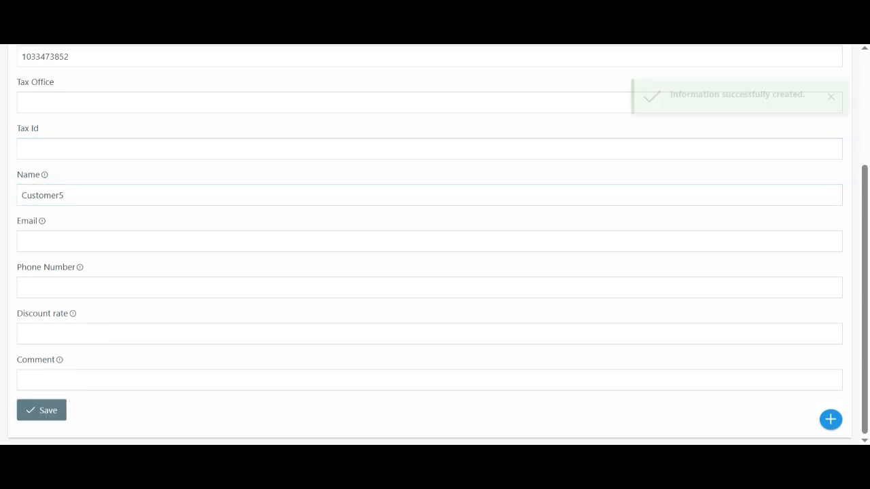
- Return to the Contacts list and locate Customer5 on its second page
click(434, 65)
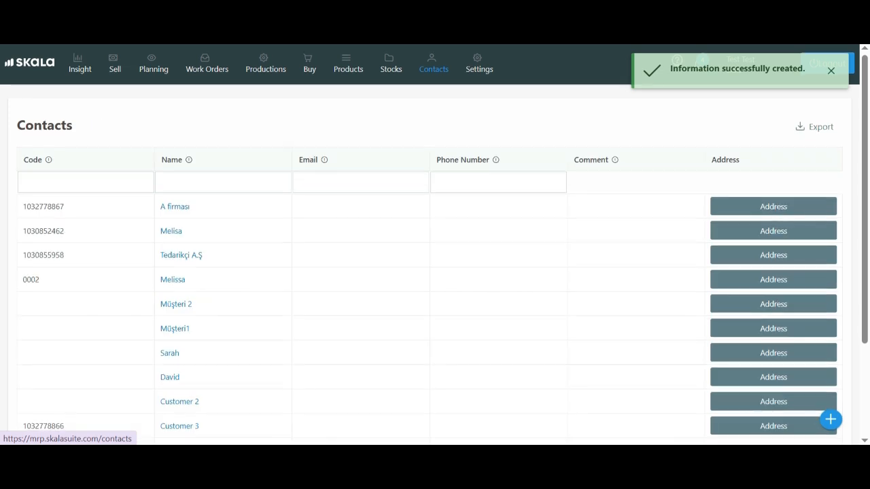
scroll(435, 245, down, 2)
click(435, 367)
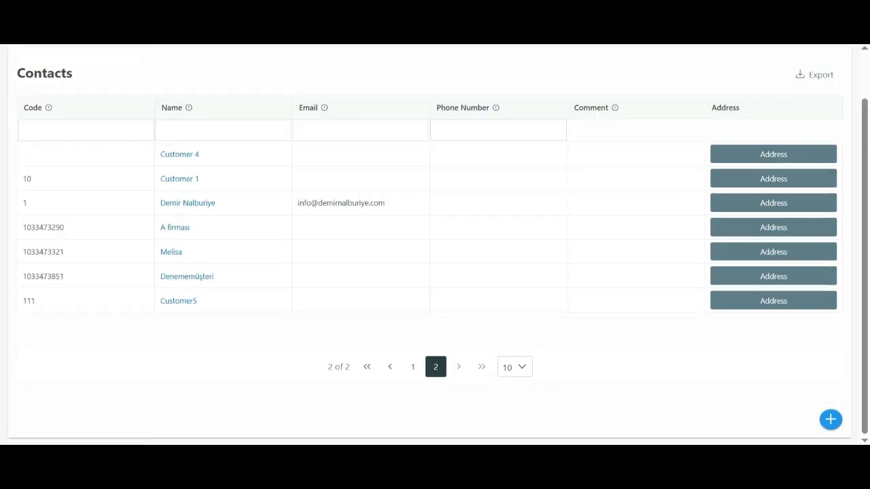
drag(23, 301, 198, 301)
click(231, 330)
scroll(231, 330, up, 1)
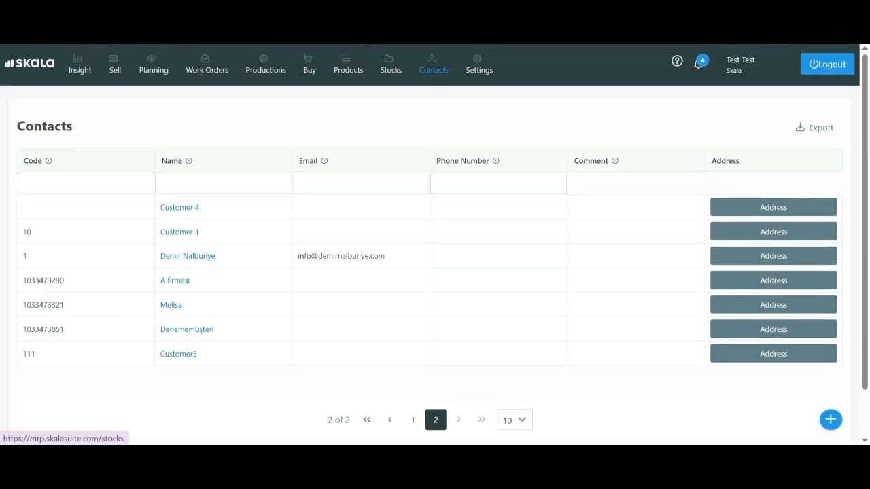
- Open the Stocks section and examine the product stock table across all its columns
click(390, 65)
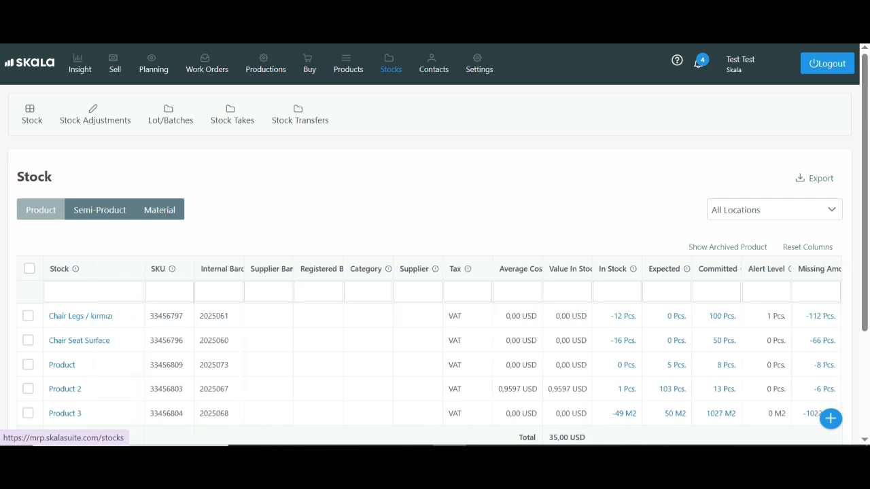
scroll(435, 245, down, 2)
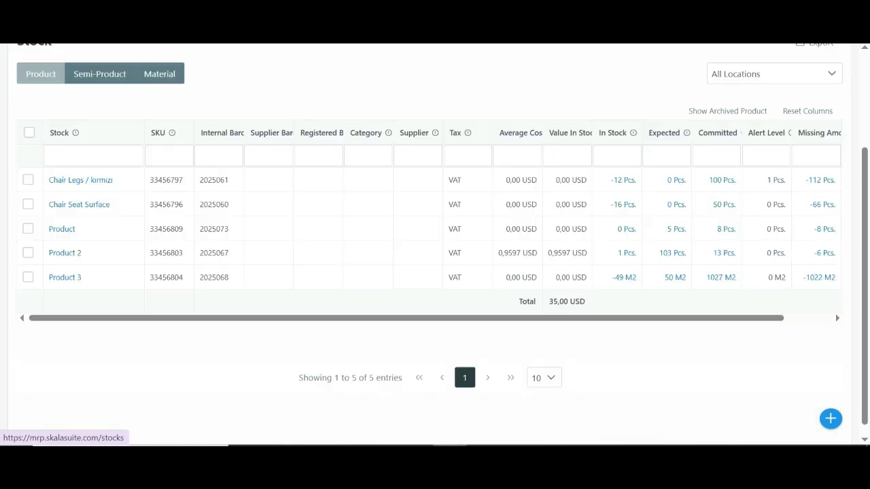
drag(422, 318, 468, 318)
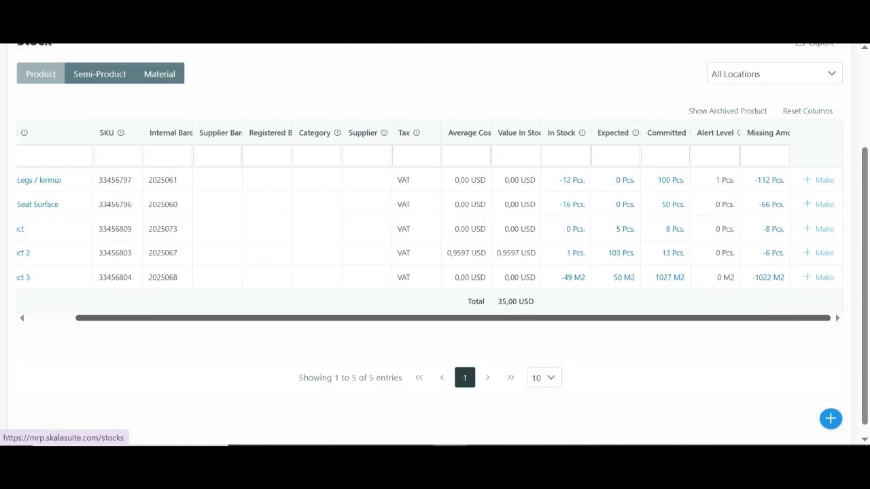
scroll(435, 245, up, 2)
scroll(435, 245, down, 1)
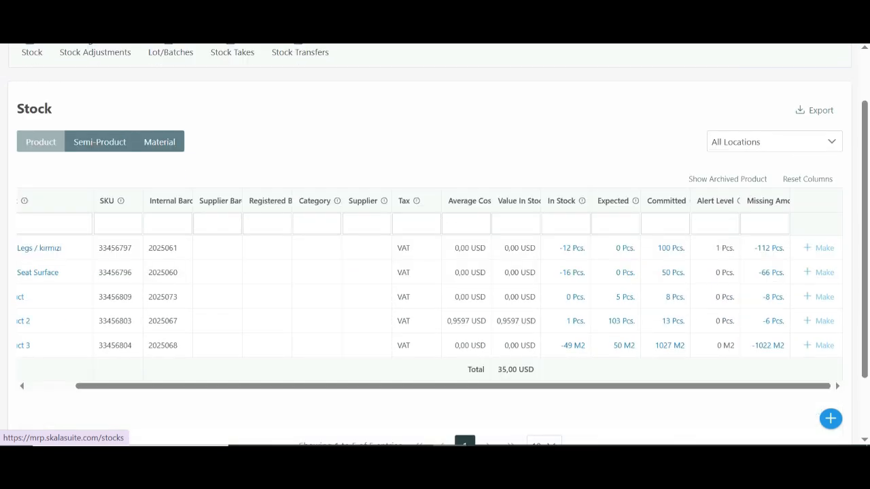
drag(469, 386, 421, 385)
- Create a new material card named Material test
click(830, 419)
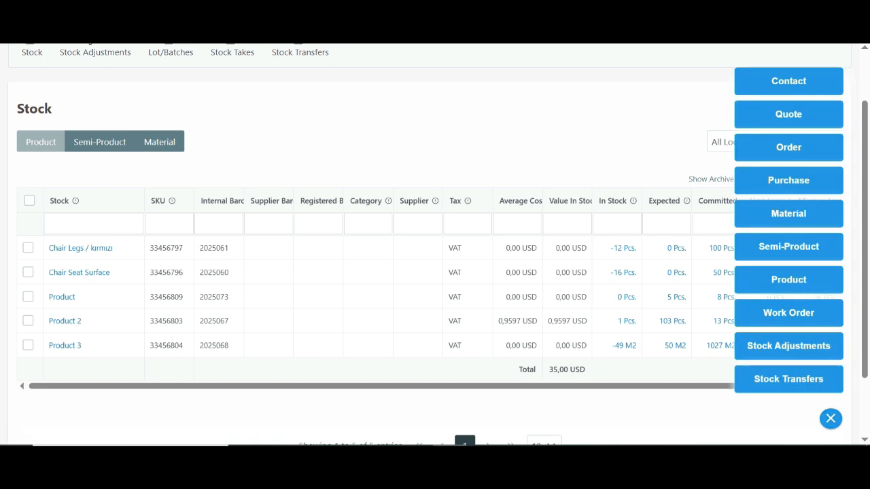
click(788, 213)
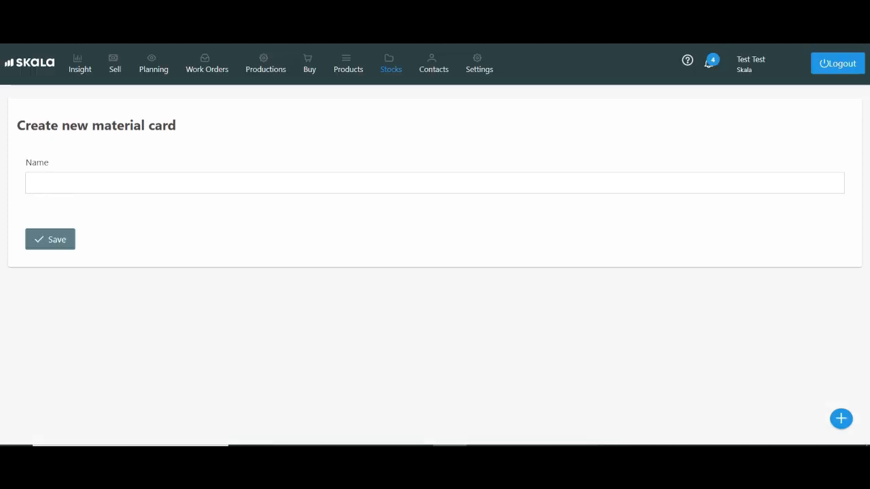
click(107, 183)
text(Material)
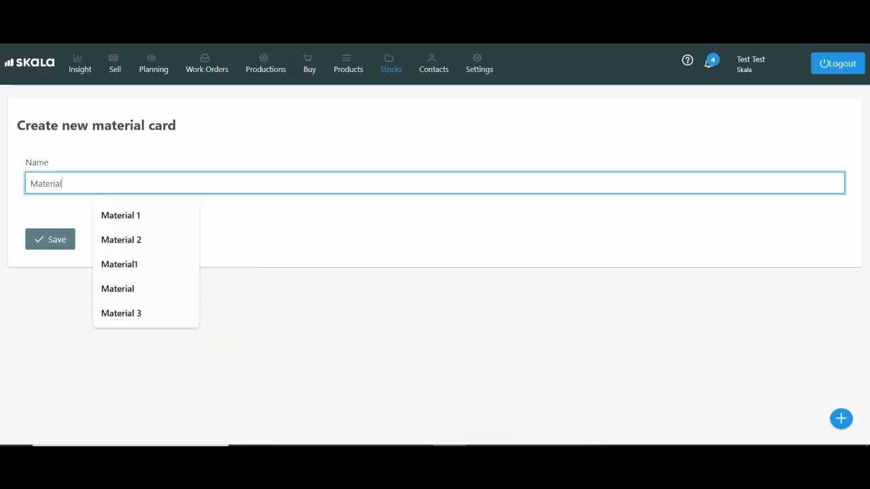
text( test)
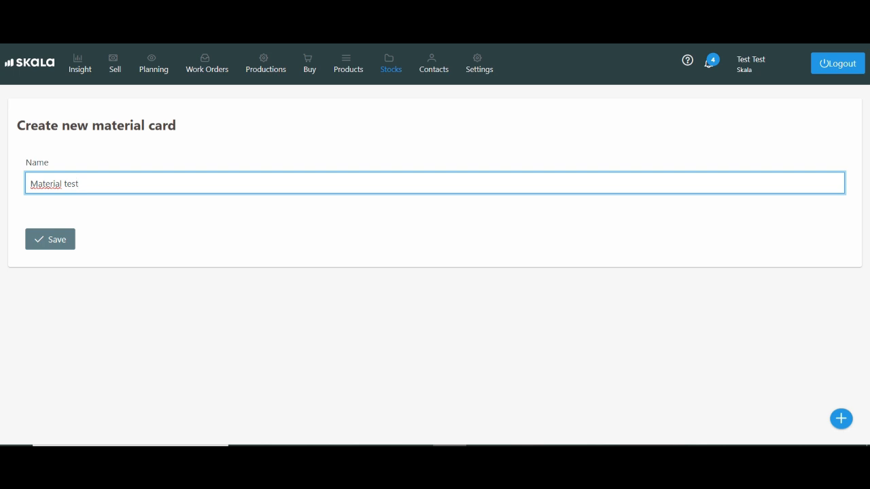
key(Return)
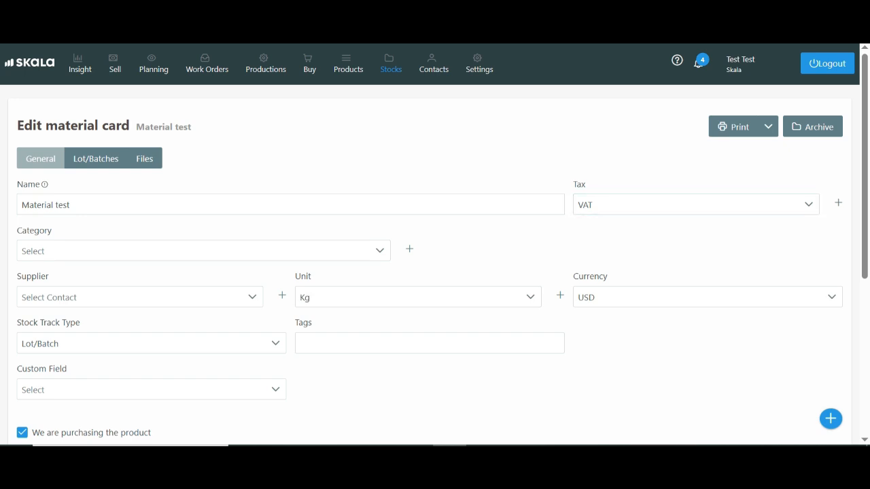
- Set the unit of Material test to Pcs
click(418, 296)
scroll(417, 255, down, 2)
scroll(339, 252, down, 4)
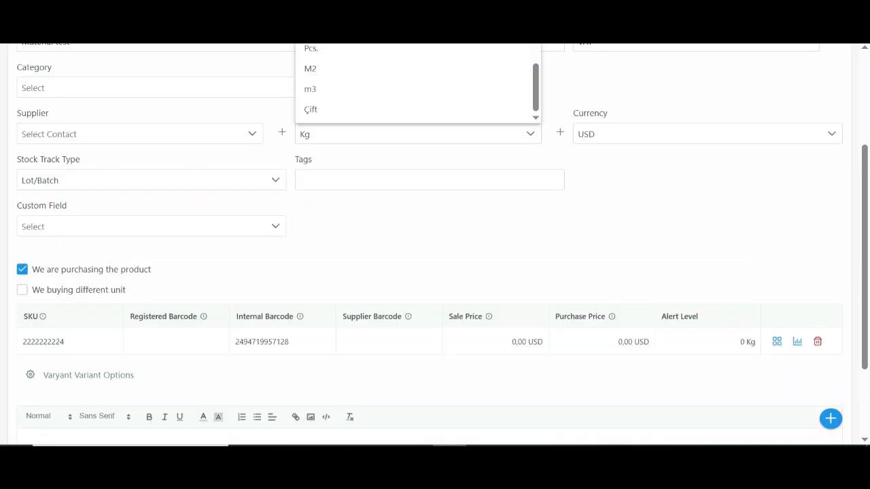
scroll(340, 271, up, 5)
scroll(339, 252, down, 2)
click(340, 212)
- Assign Customer5 as the material's supplier and set its stock track type to Standard
click(139, 297)
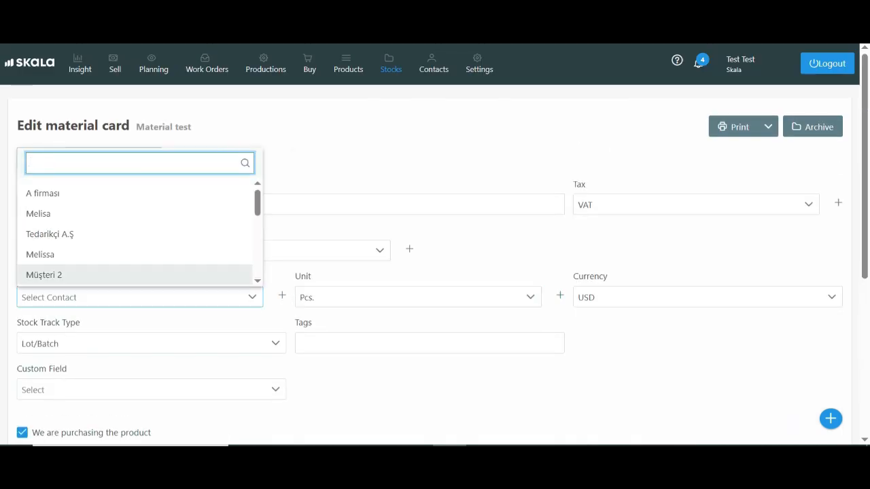
scroll(140, 254, down, 3)
scroll(134, 235, down, 1)
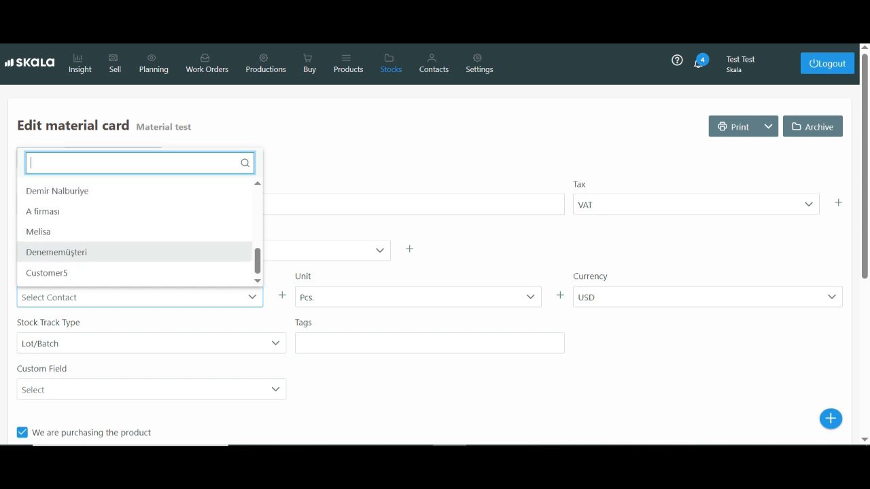
click(134, 274)
click(135, 343)
click(135, 390)
- Keep Material test marked as a purchased item and save the material card
scroll(135, 390, down, 2)
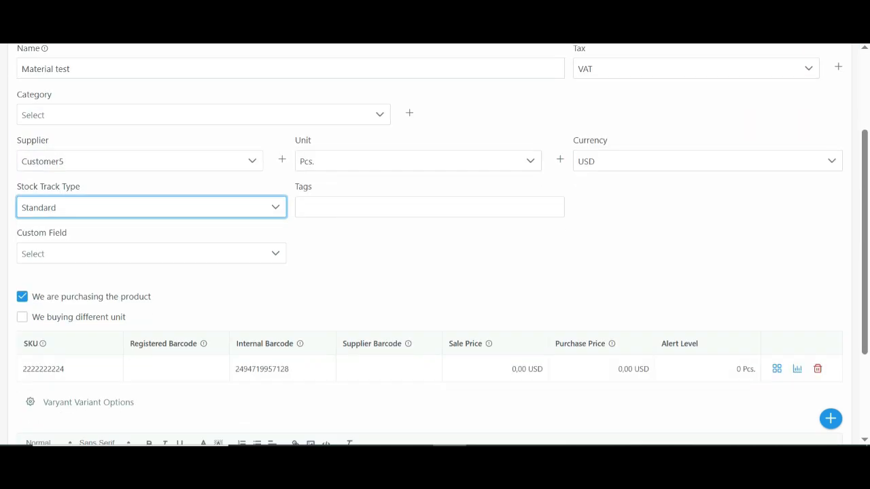
drag(155, 297, 24, 297)
click(163, 279)
scroll(163, 279, down, 2)
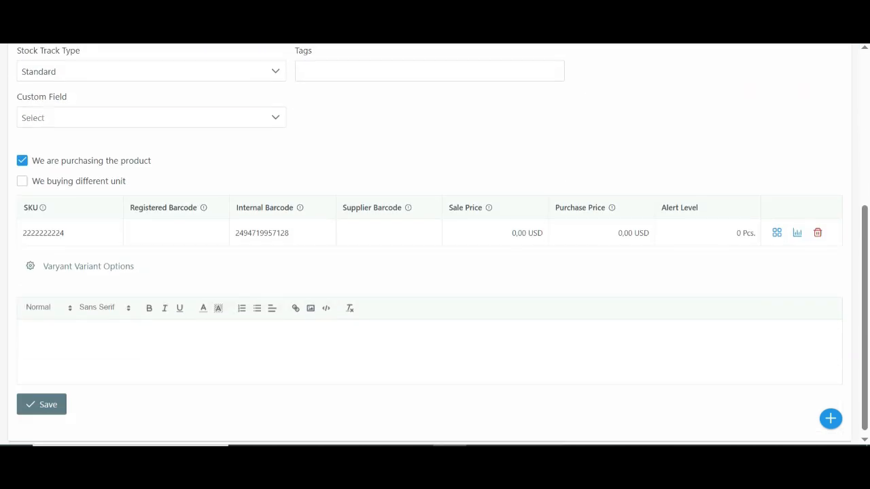
click(41, 404)
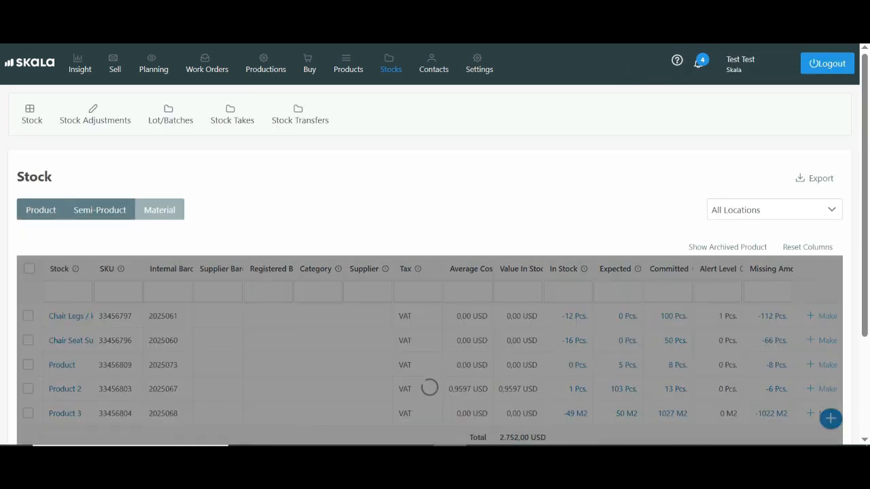
- Locate Material test in the material stock list, select and deselect it, and examine the table's columns
scroll(435, 271, down, 2)
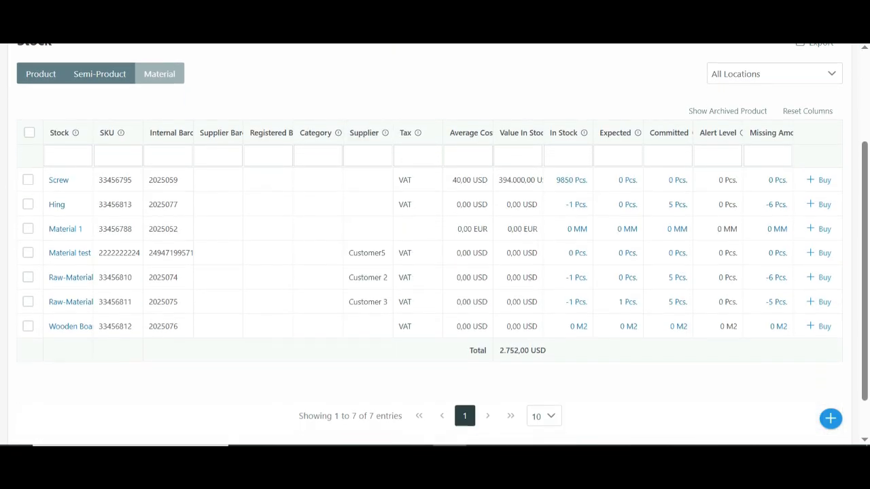
click(28, 253)
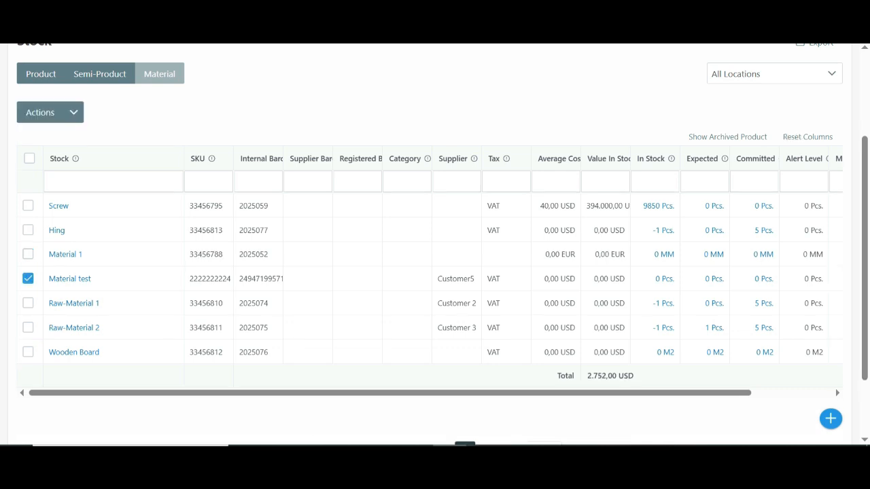
click(28, 279)
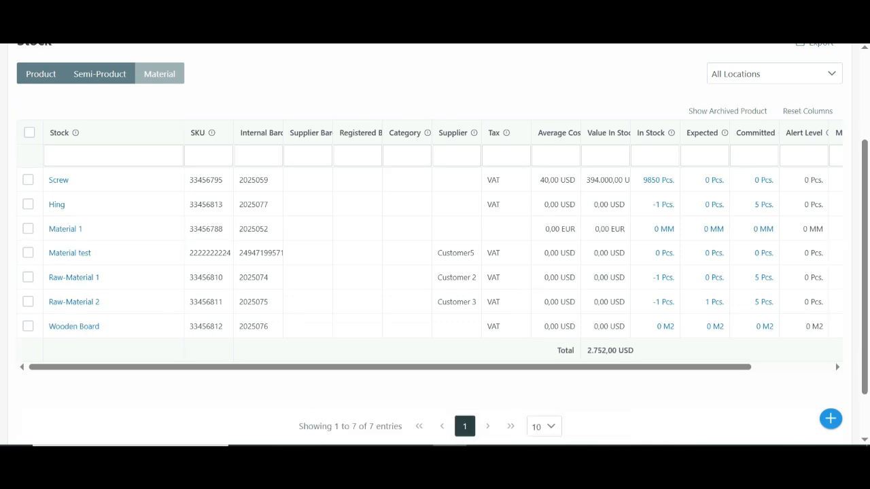
scroll(430, 251, right, 3)
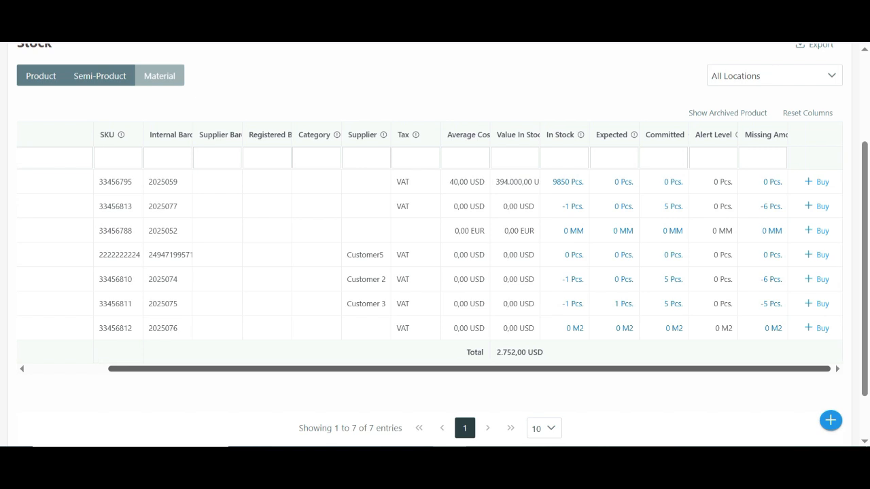
drag(469, 369, 390, 369)
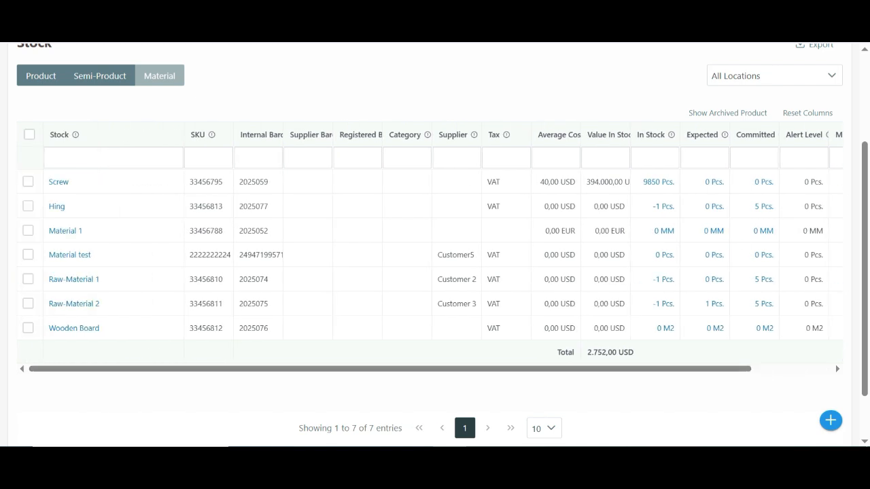
- Review the remaining columns of the material stock table and view the stock transactions of Material test
scroll(835, 364, right, 3)
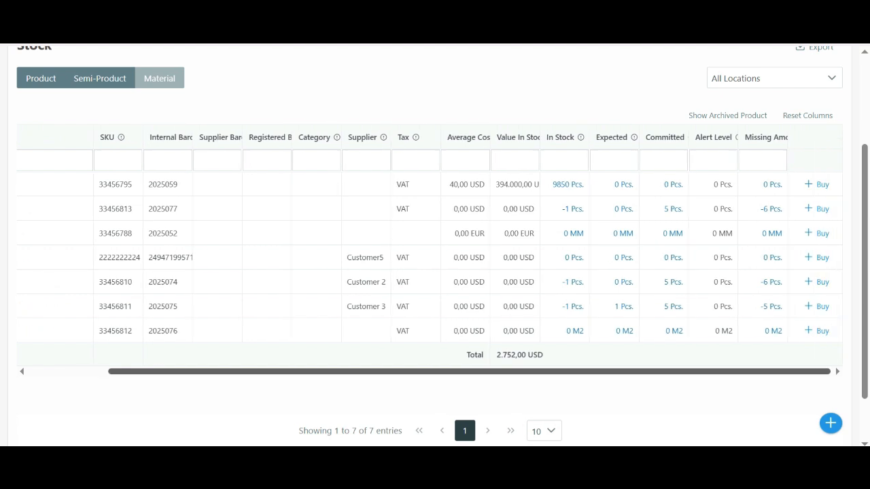
drag(468, 371, 389, 371)
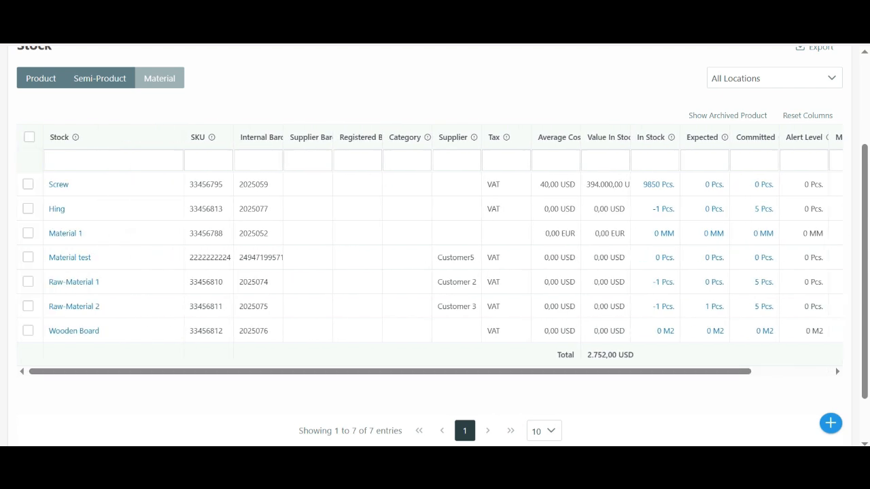
click(659, 185)
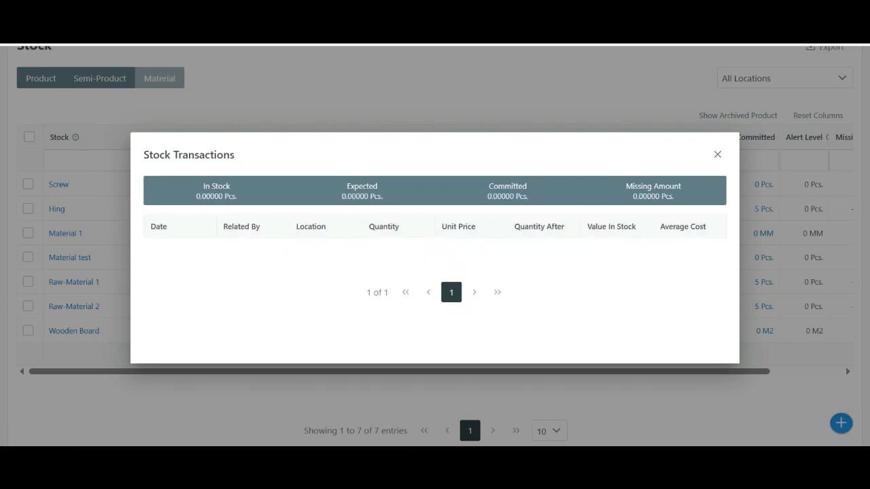
click(717, 154)
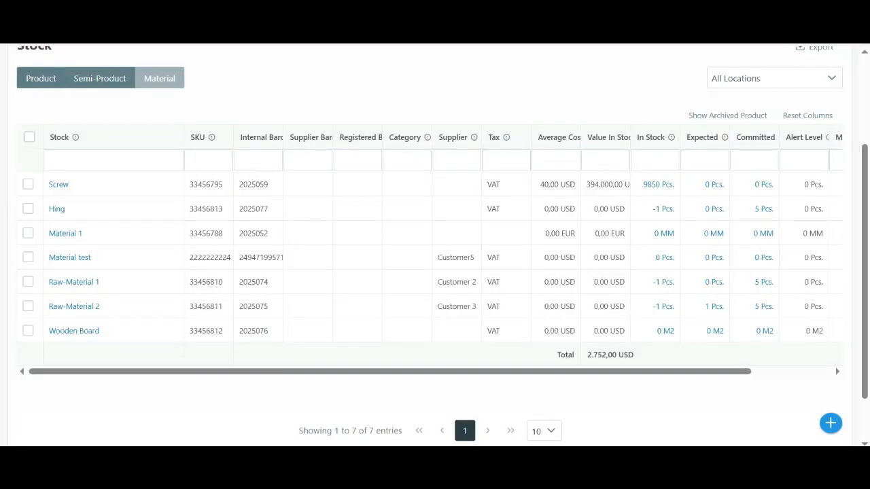
click(831, 423)
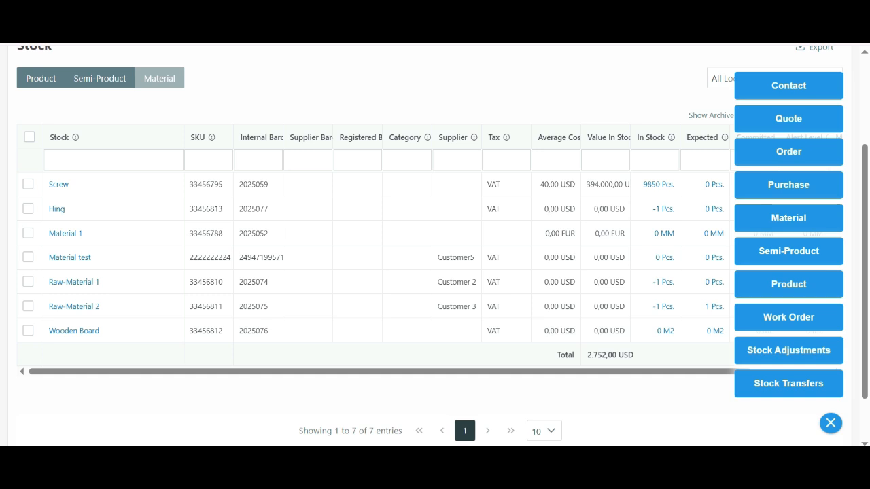
click(788, 218)
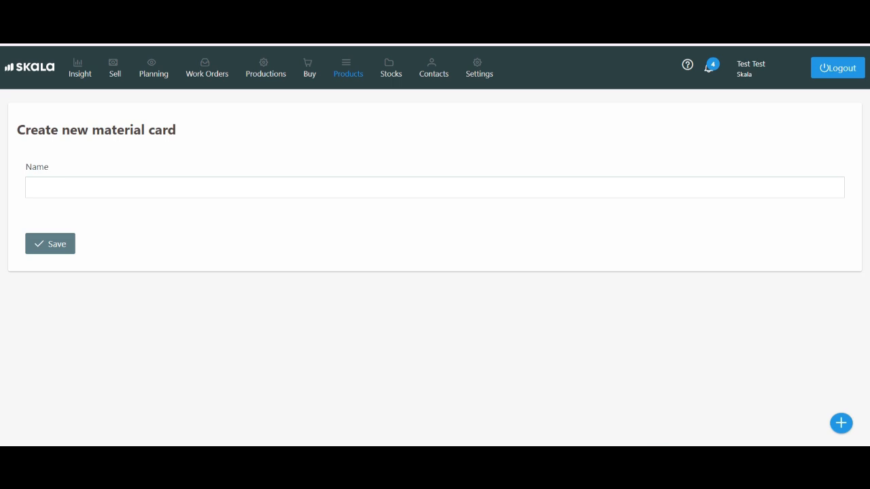
click(435, 188)
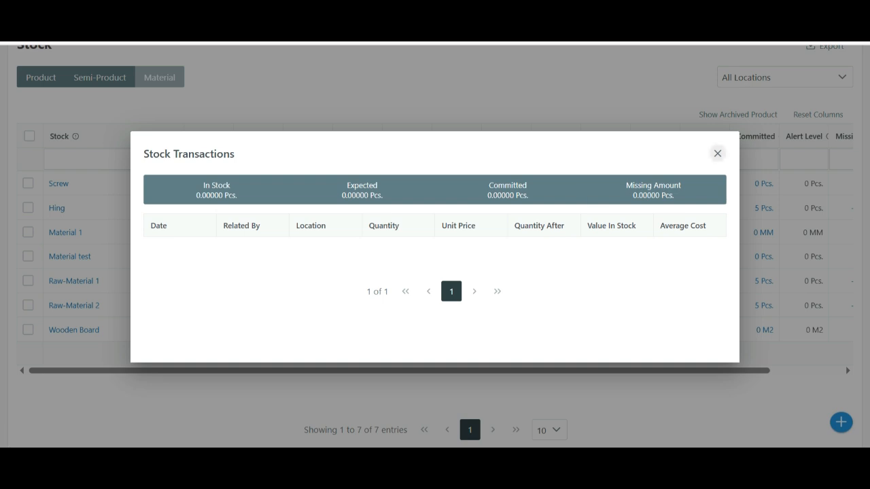
click(716, 153)
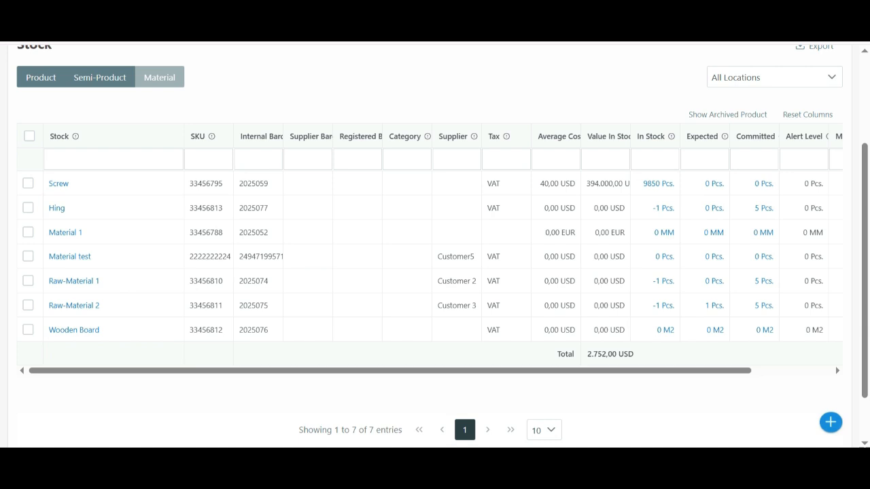
- Create a new material card named Product Test and save it
click(830, 422)
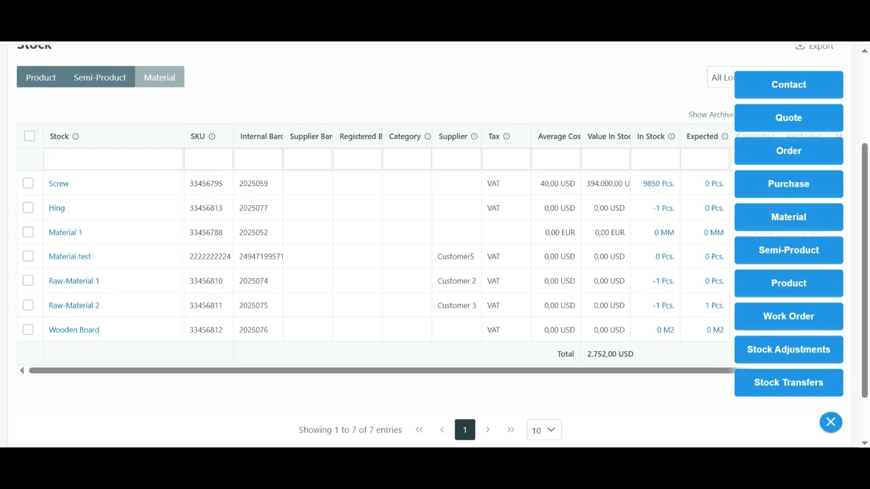
click(788, 218)
click(435, 184)
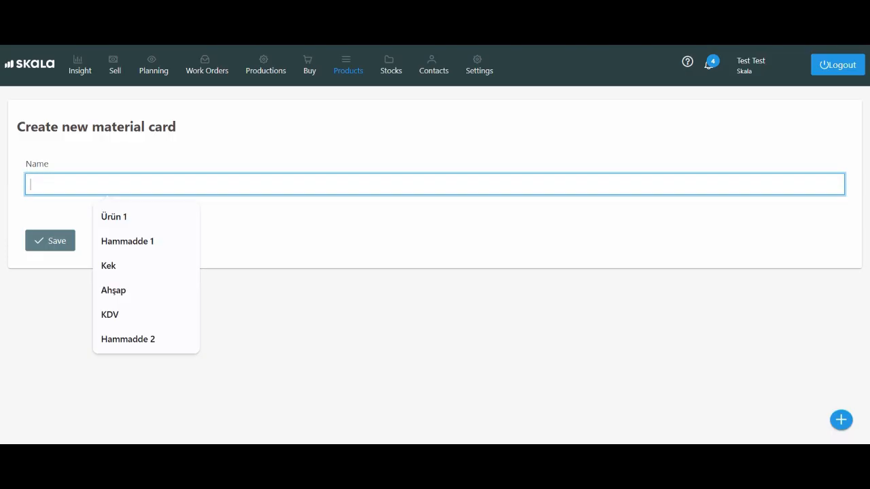
text(Pr)
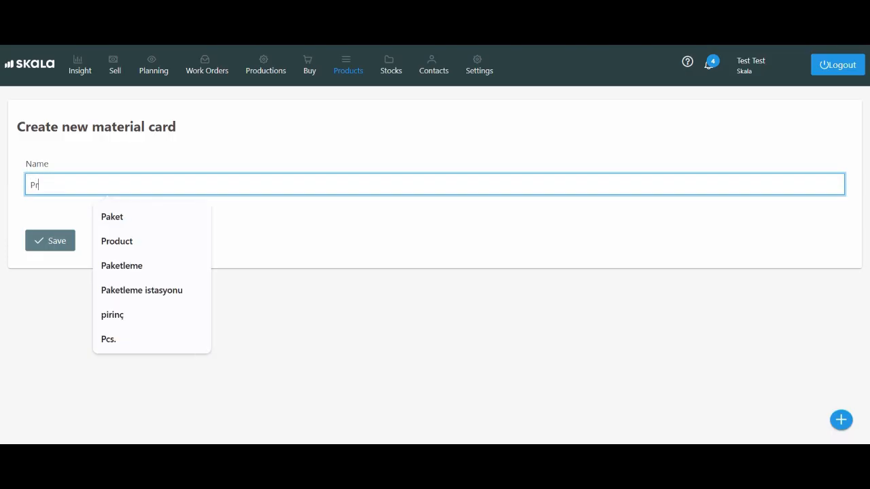
text(oduct T)
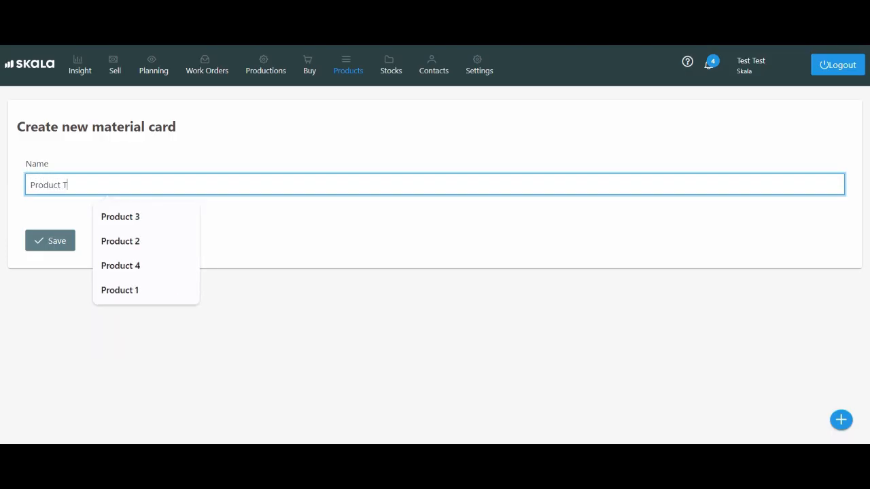
text(est)
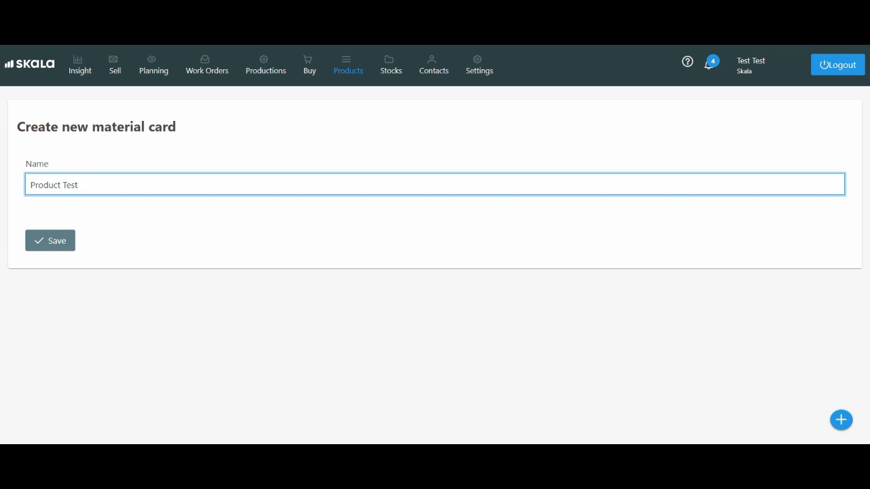
click(50, 240)
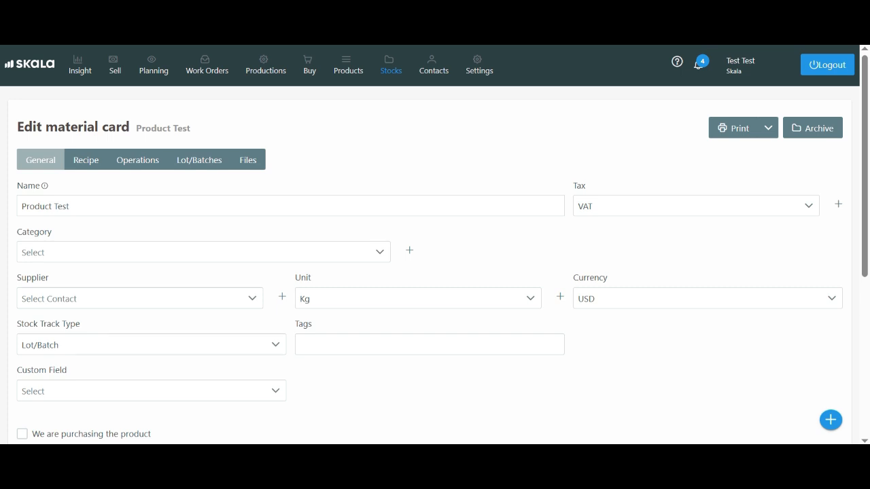
- Set the stock track type of Product Test to Standard and save the card
click(151, 344)
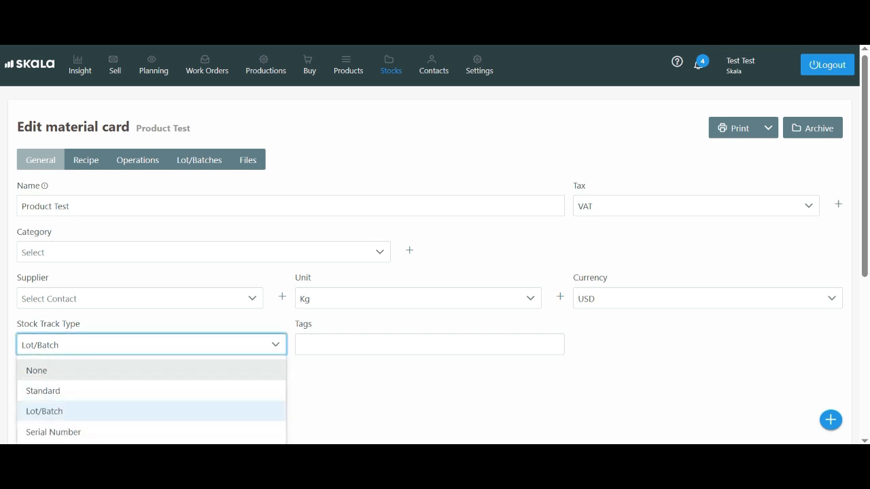
click(102, 390)
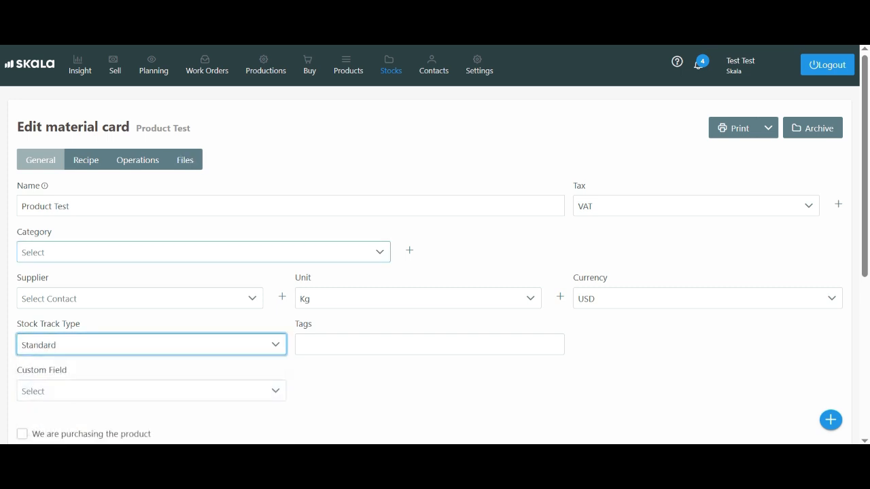
scroll(434, 272, down, 2)
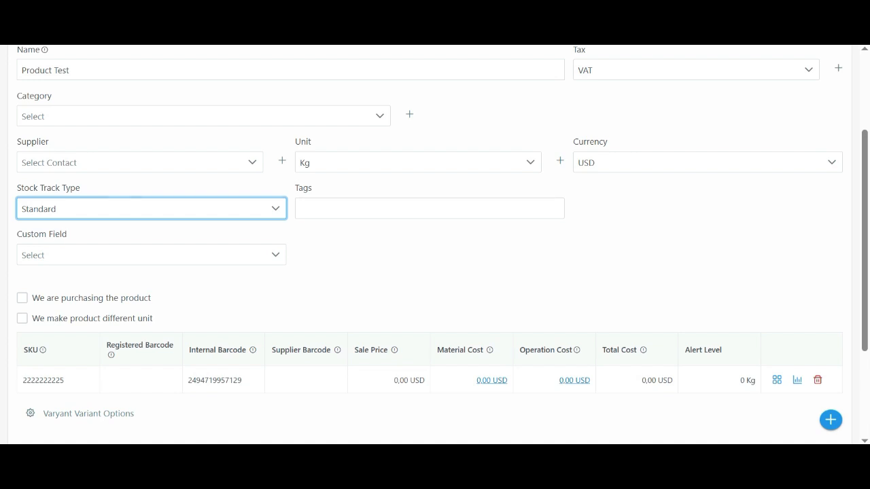
scroll(435, 271, down, 1)
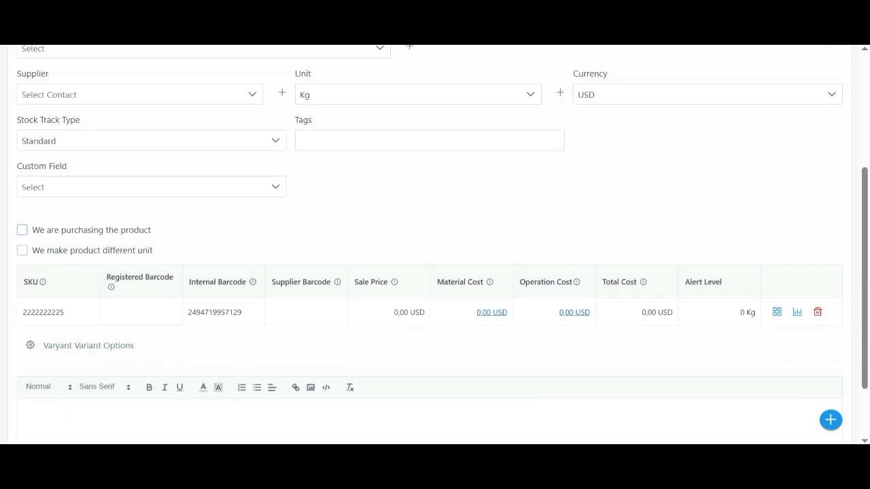
scroll(435, 272, down, 2)
click(41, 402)
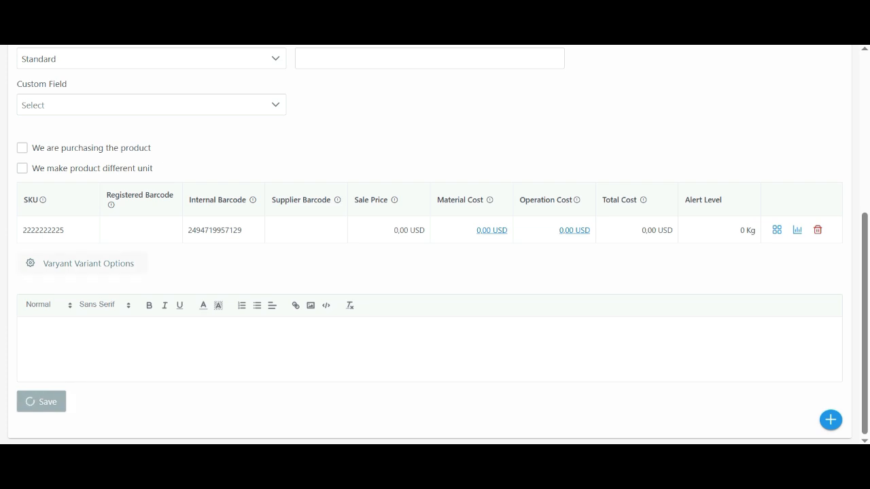
- Add a variant option named Colour with the value Pink to Product Test and save the variant options
click(82, 263)
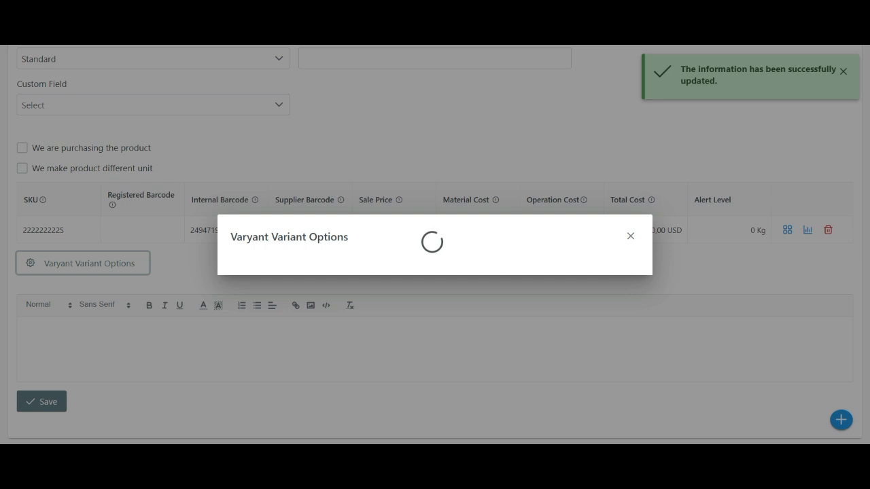
click(296, 264)
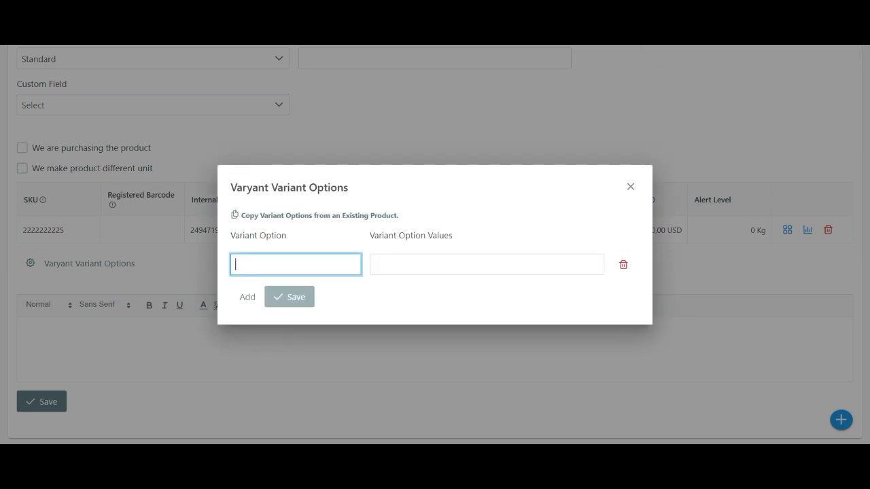
text(Colour)
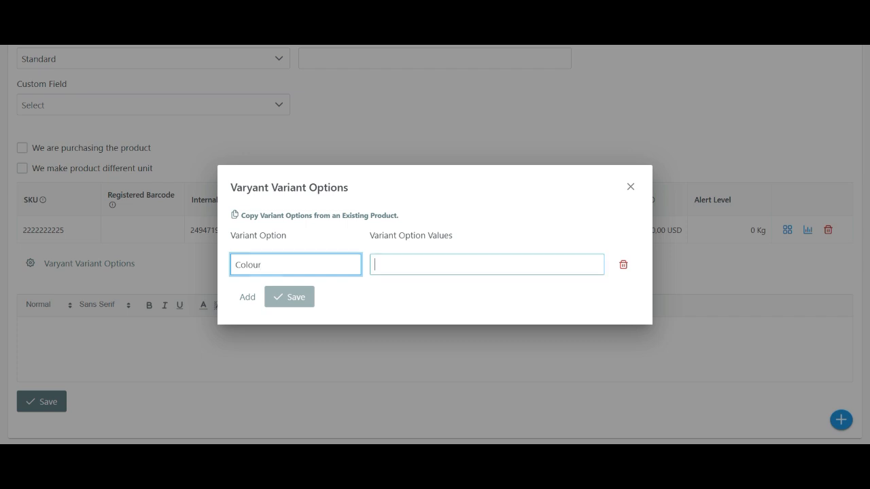
click(374, 264)
text(Pink)
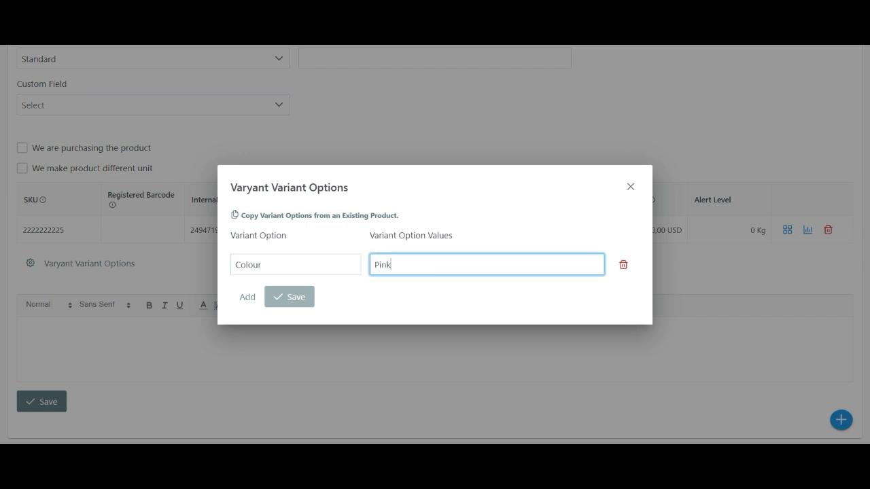
key(Return)
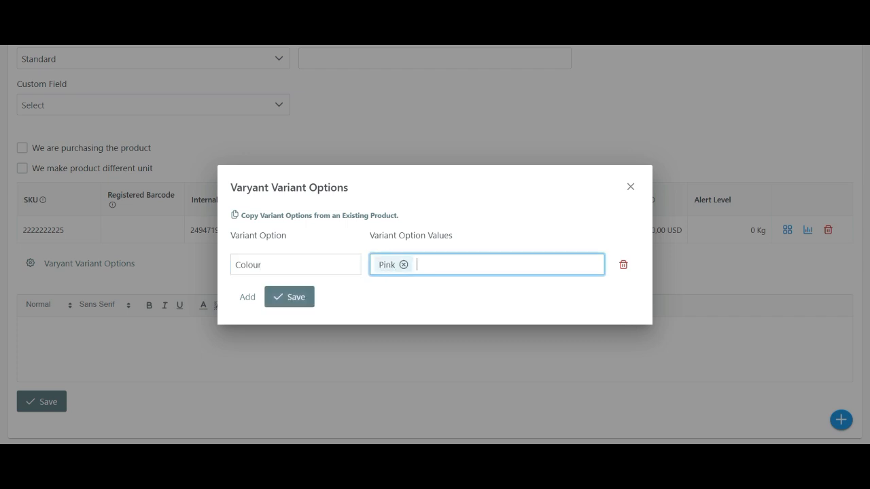
click(290, 297)
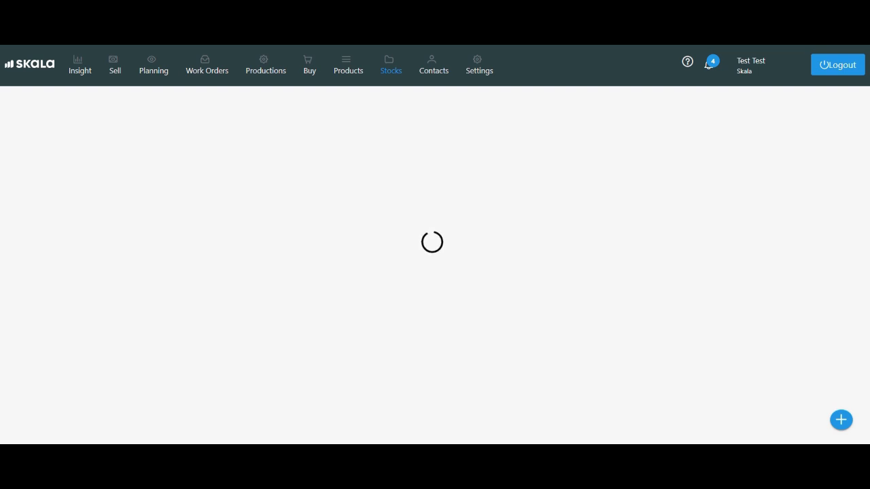
- Save the Product Test card again with its Colour variant in place
scroll(140, 288, down, 1)
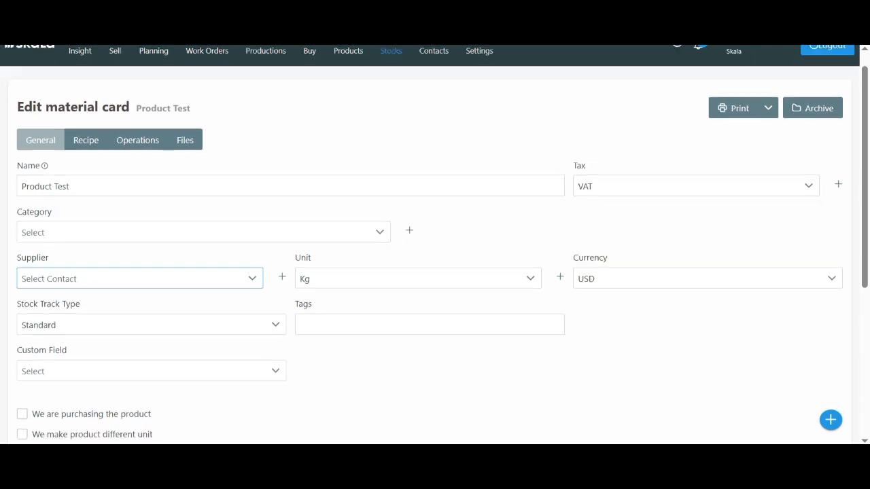
scroll(140, 278, down, 3)
click(83, 345)
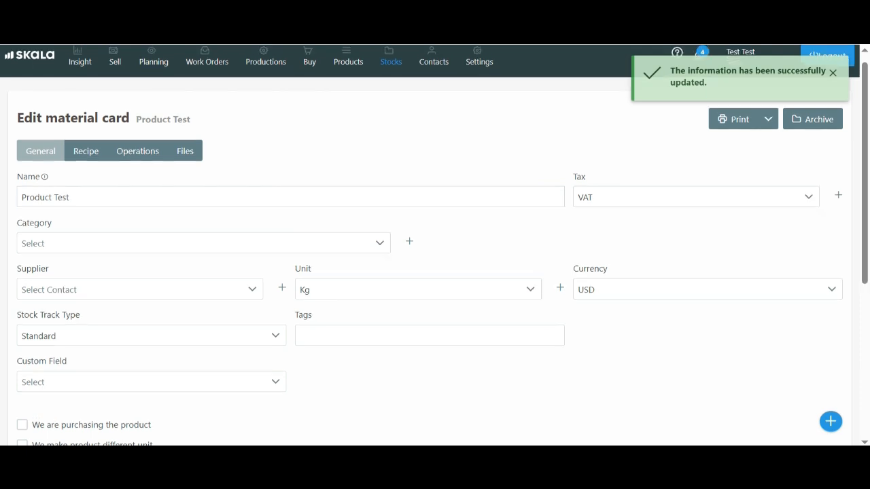
- Find Product Test in the product stock list and open its recipe
click(390, 66)
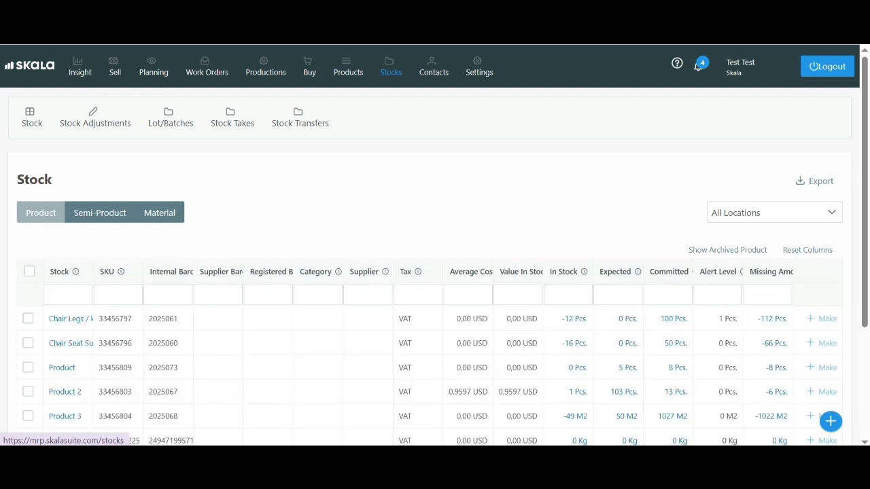
scroll(435, 272, down, 2)
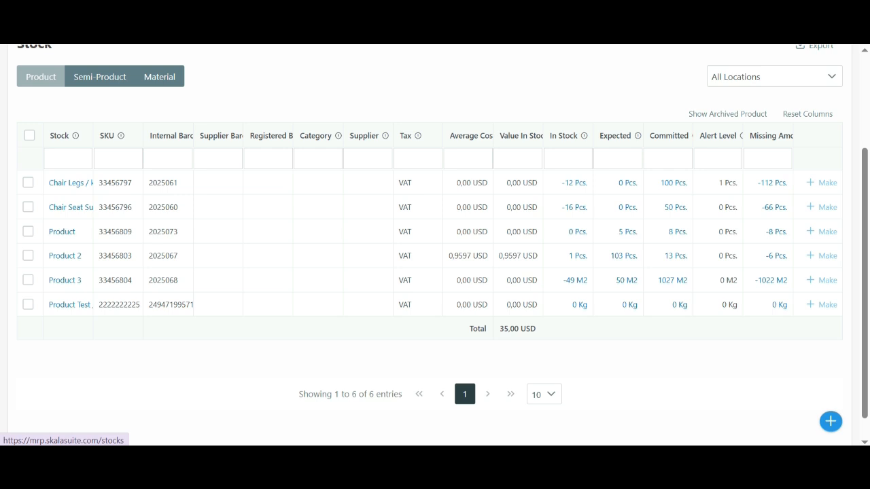
click(70, 183)
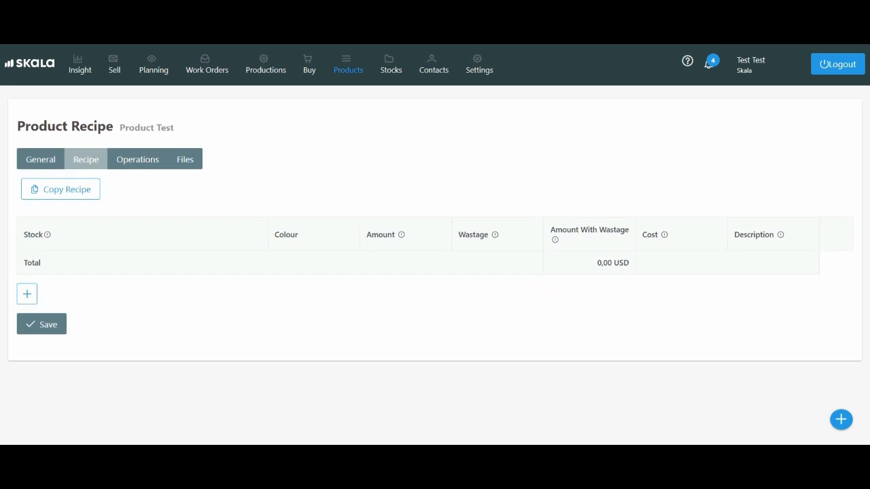
- Add Material test from the material items to the Product Test recipe
click(26, 293)
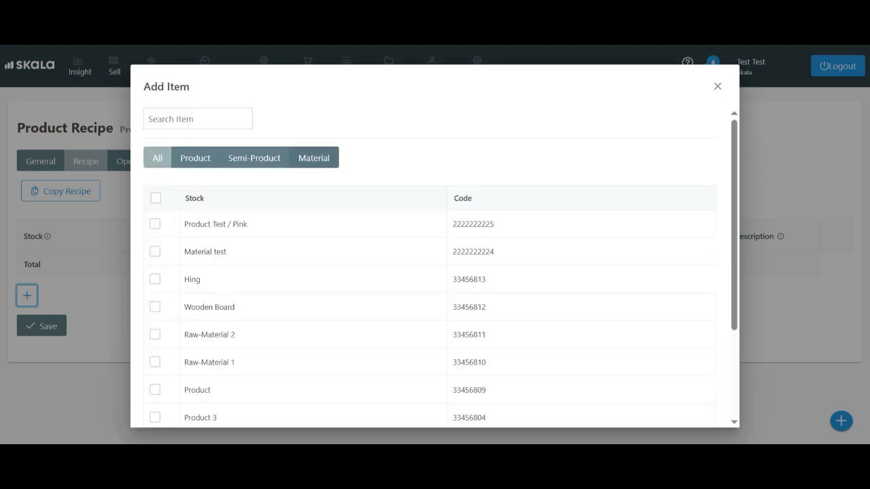
click(314, 159)
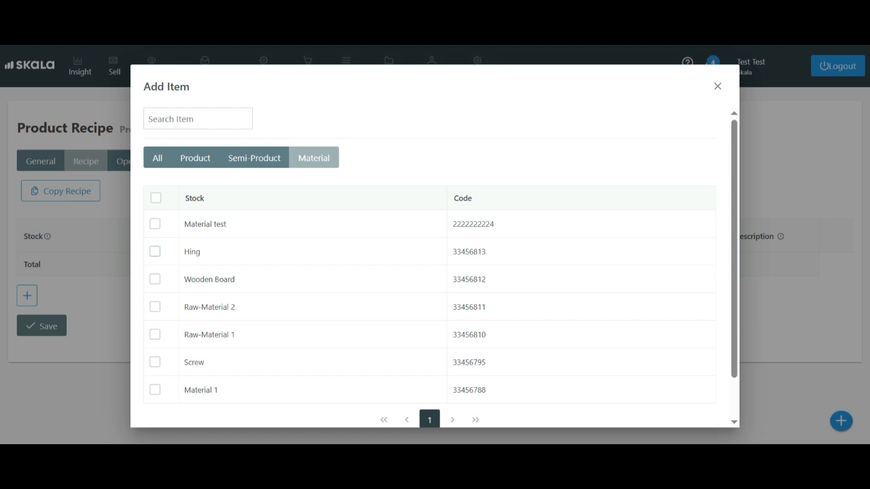
click(155, 224)
scroll(155, 223, down, 1)
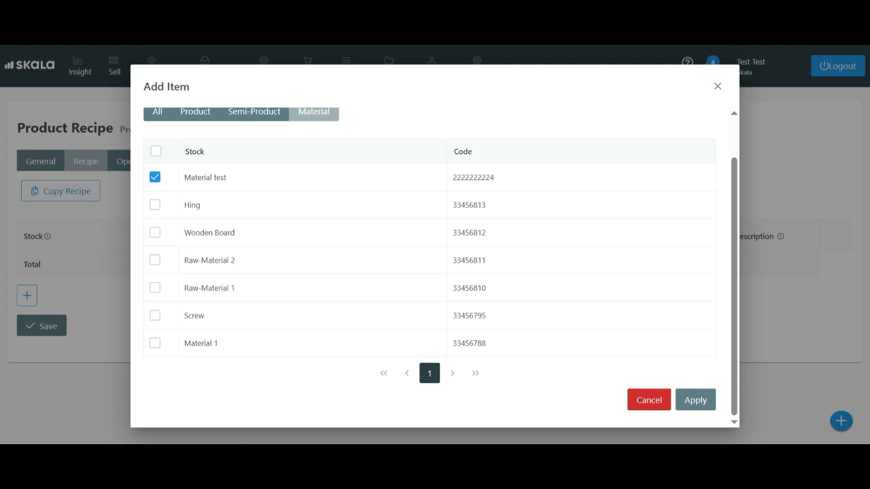
click(695, 400)
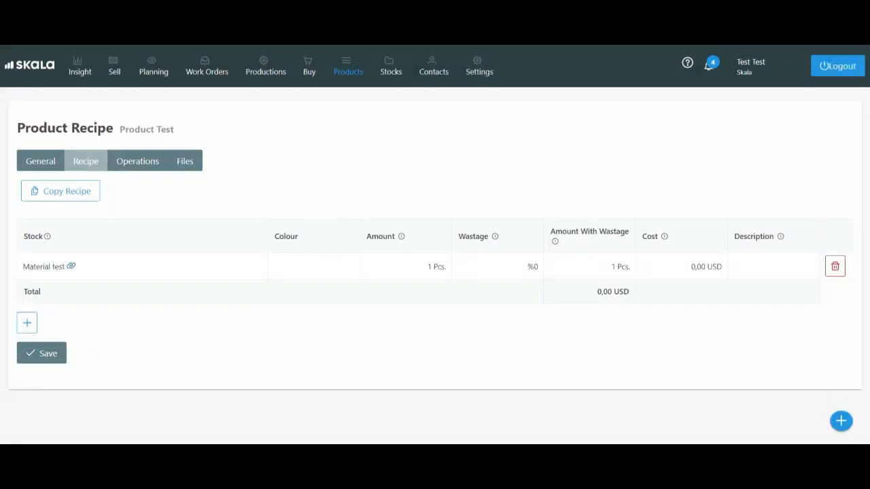
- Assign the colour Pink to the Material test line of the recipe
click(313, 266)
click(312, 267)
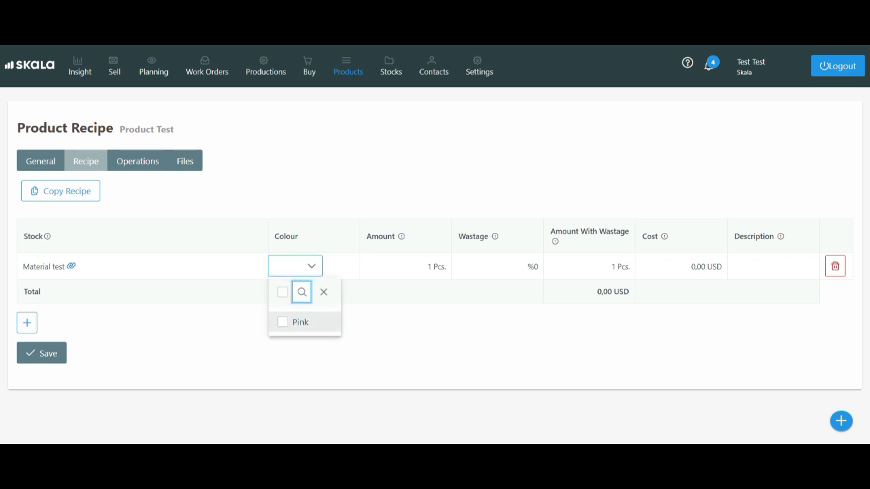
click(299, 322)
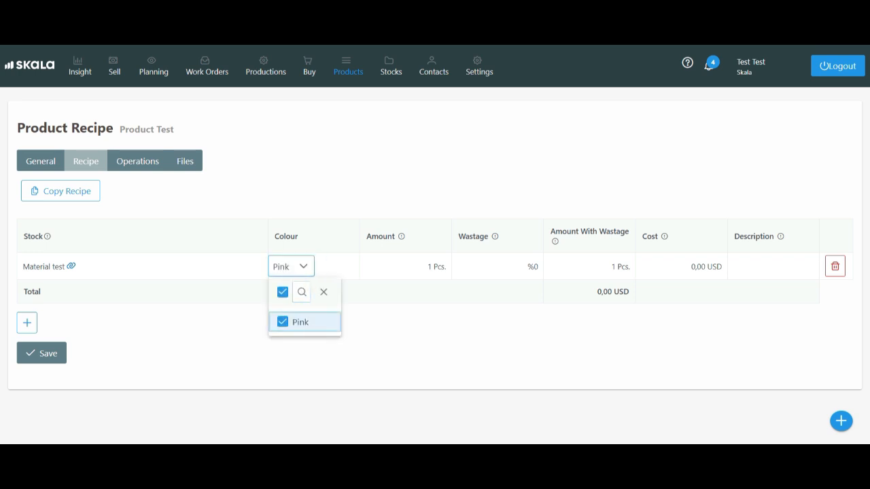
- Save the Product Test recipe and open the product's operations
key(Escape)
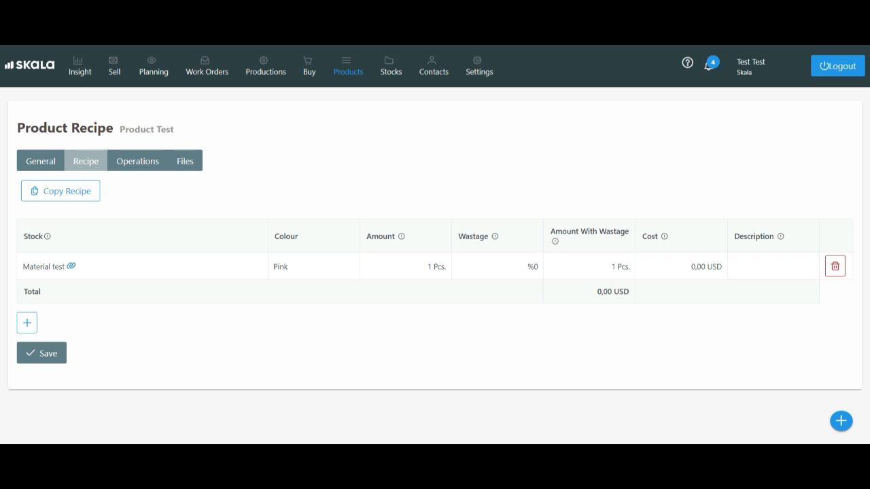
click(41, 353)
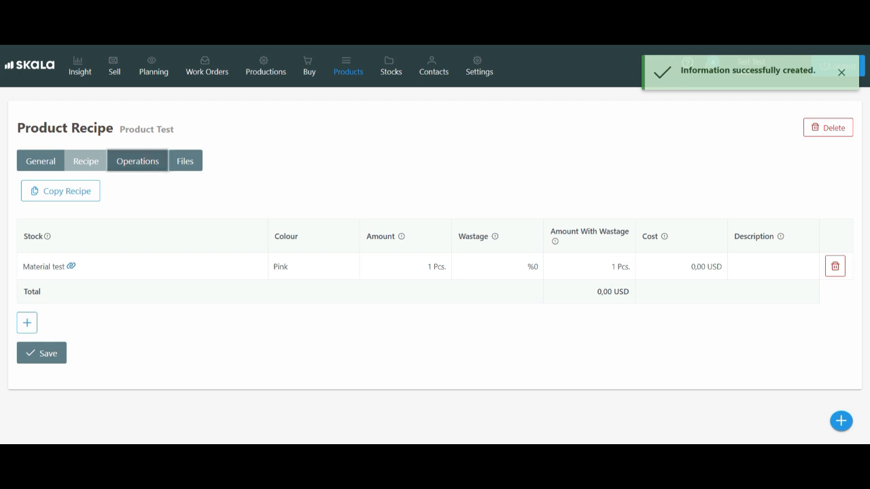
click(137, 161)
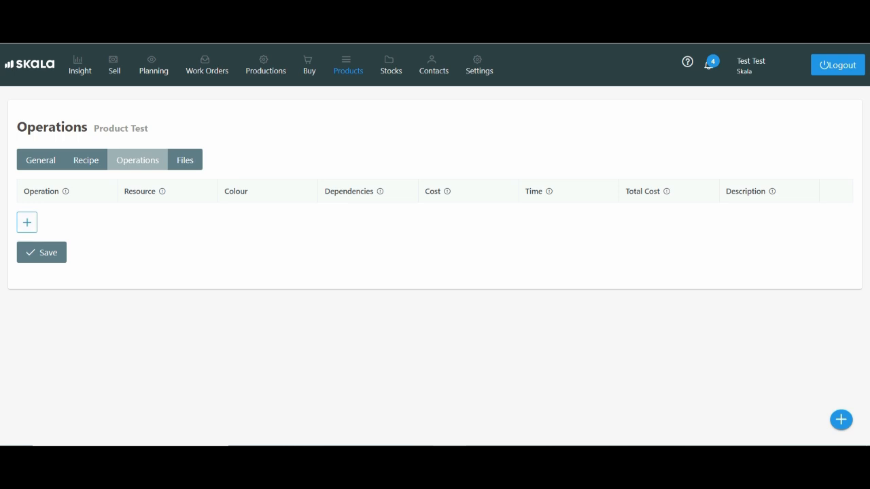
- Add two operations to Product Test: Cutting with Cutting Table 1, and Assembly with Assembly Station as its resource
click(28, 222)
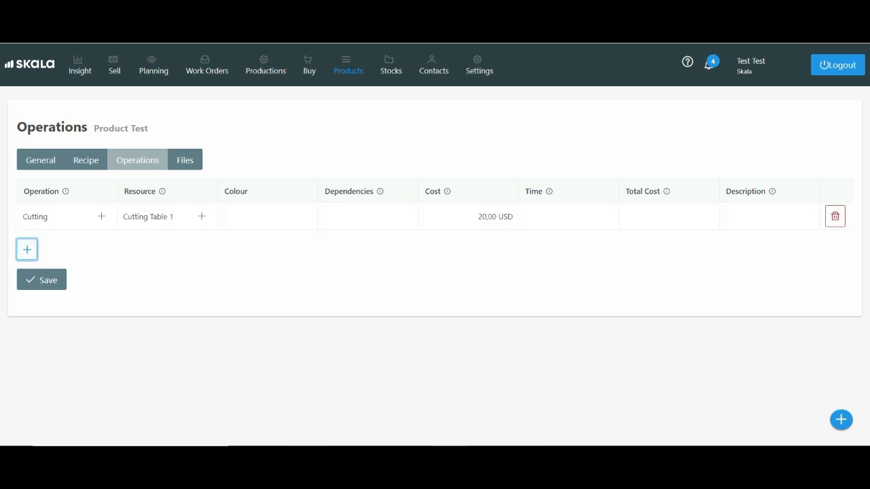
click(27, 250)
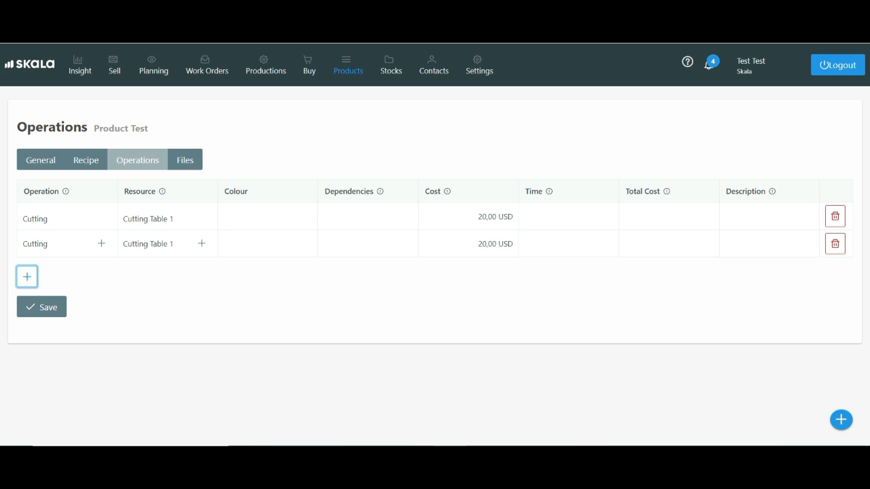
click(66, 244)
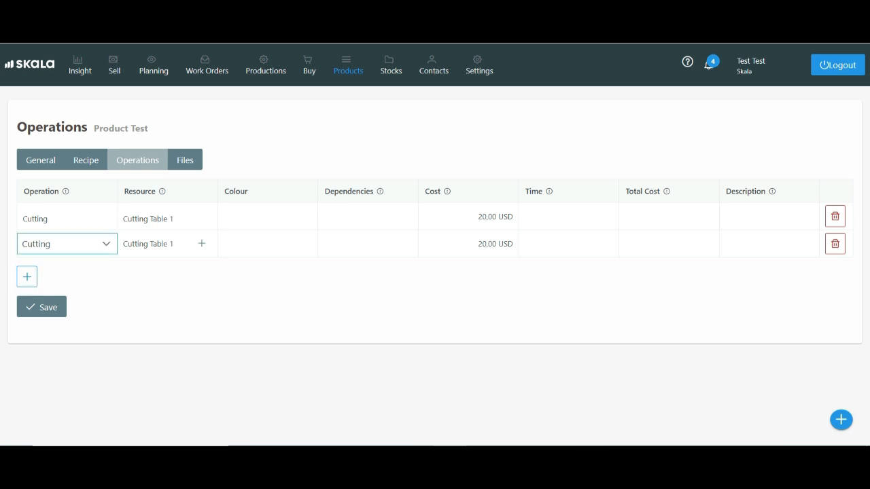
click(106, 244)
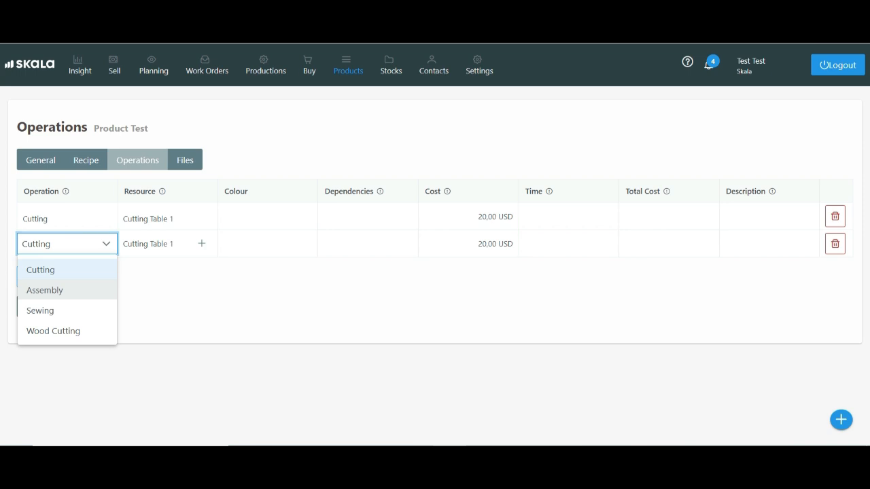
click(44, 291)
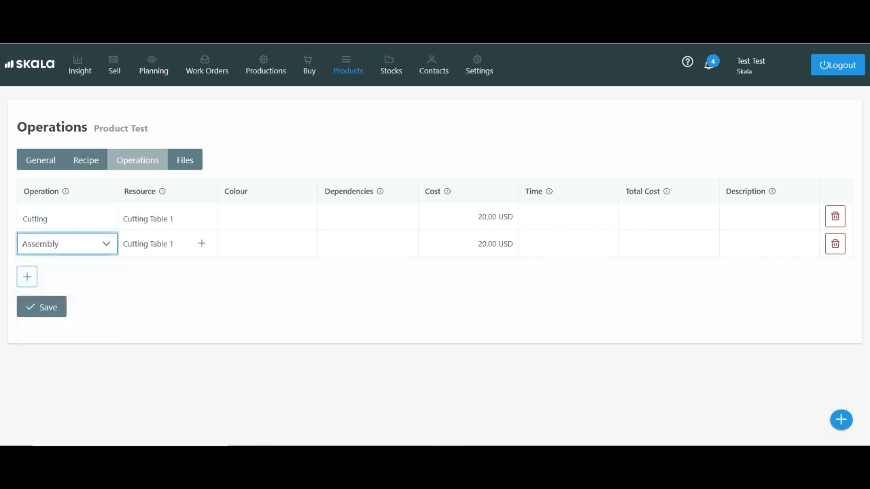
click(158, 244)
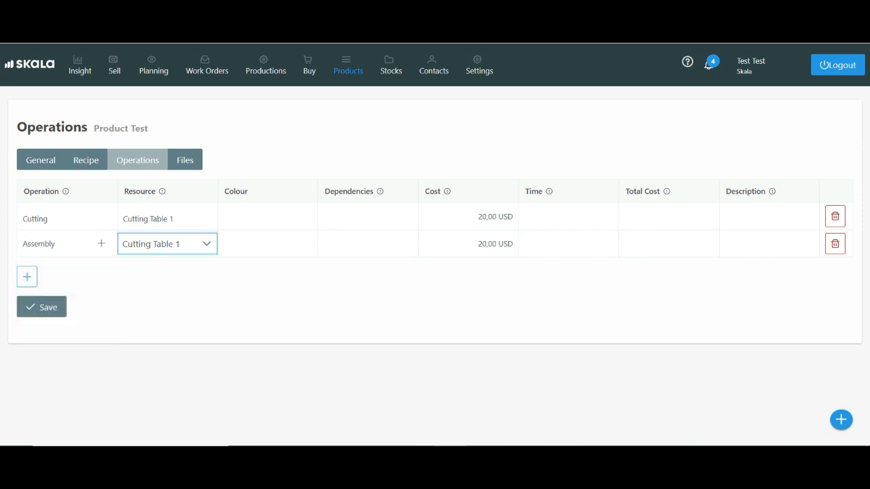
click(207, 244)
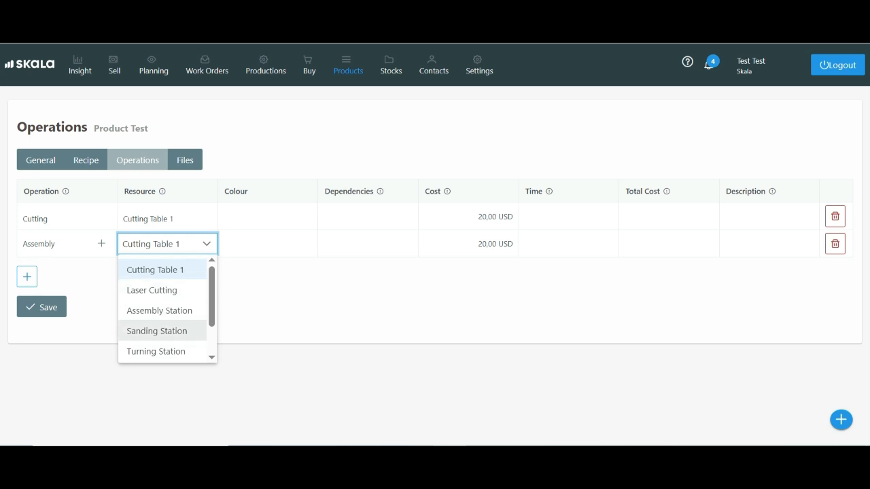
click(159, 311)
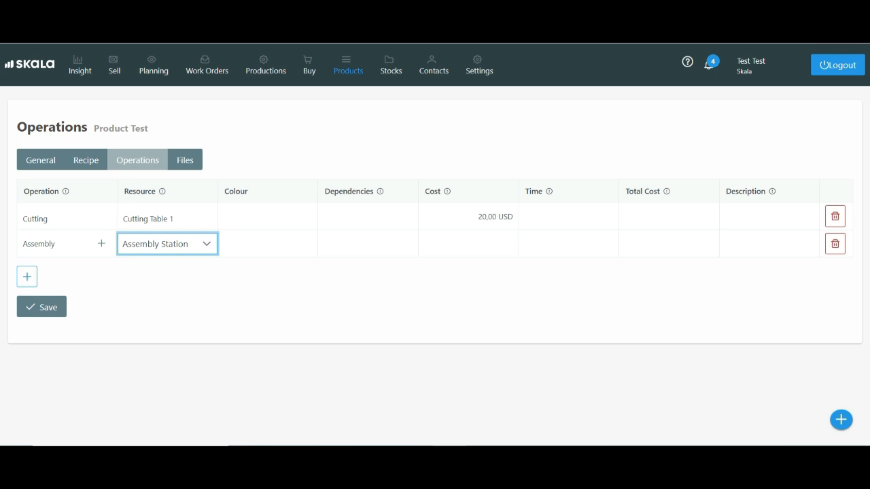
- Assign the colour Pink to both the Cutting and Assembly operations
click(261, 216)
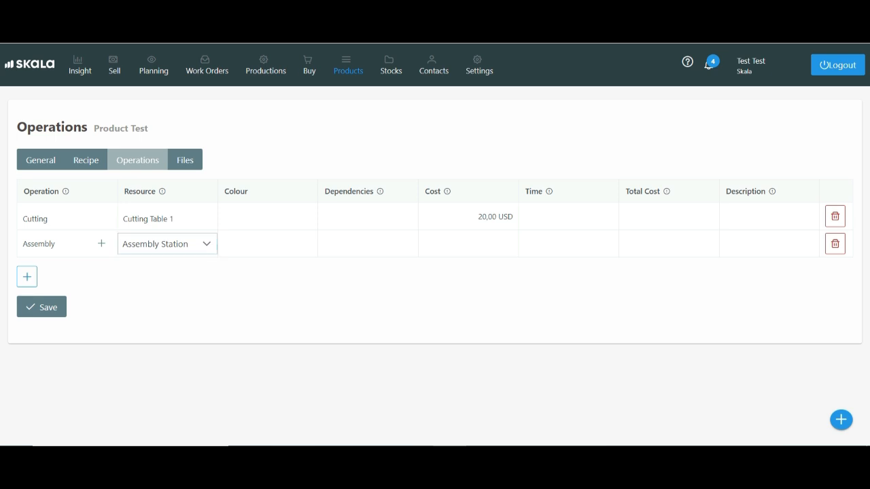
click(262, 216)
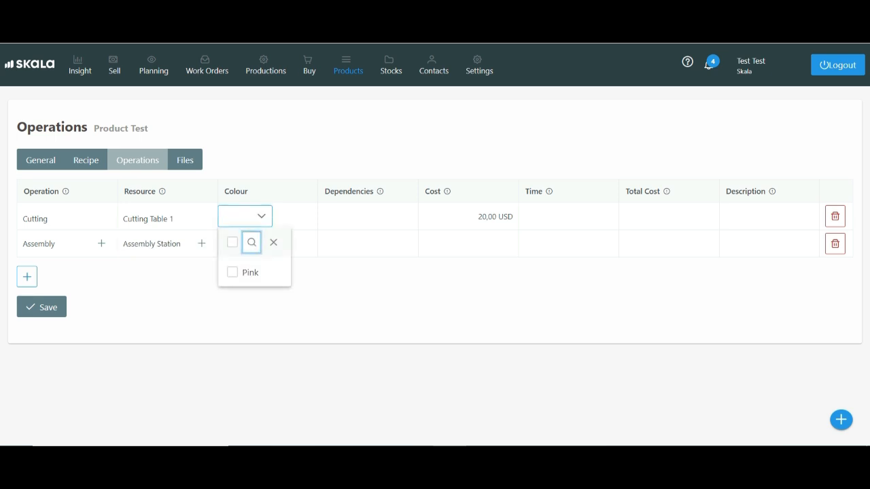
click(238, 272)
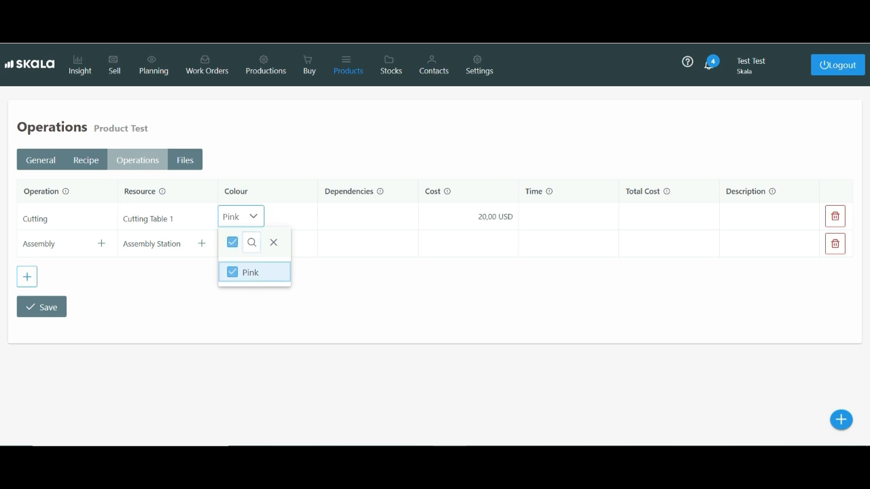
key(Escape)
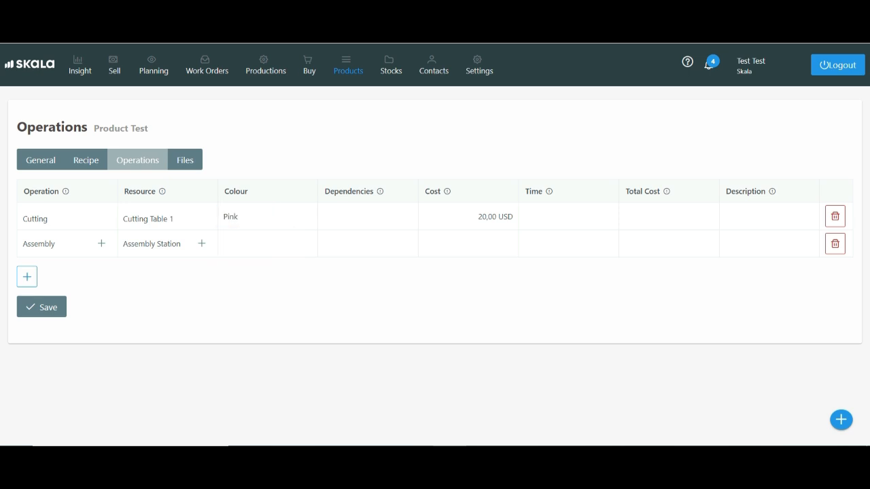
click(253, 244)
click(253, 244)
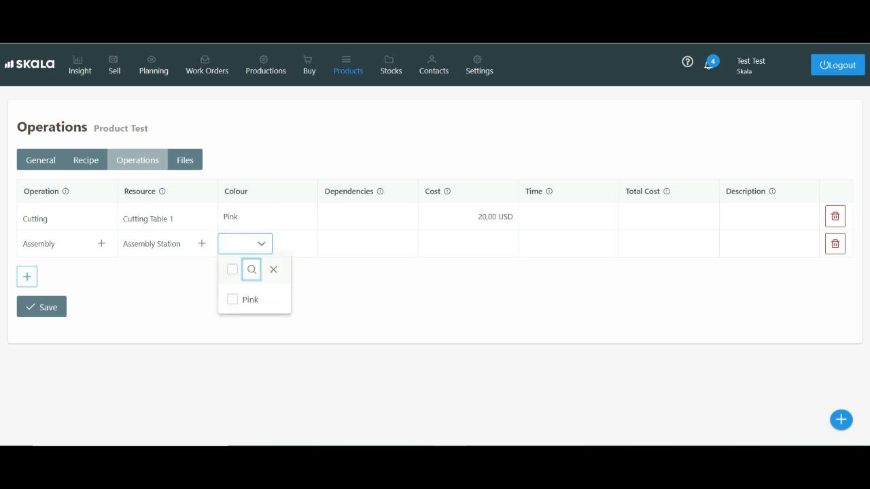
click(233, 300)
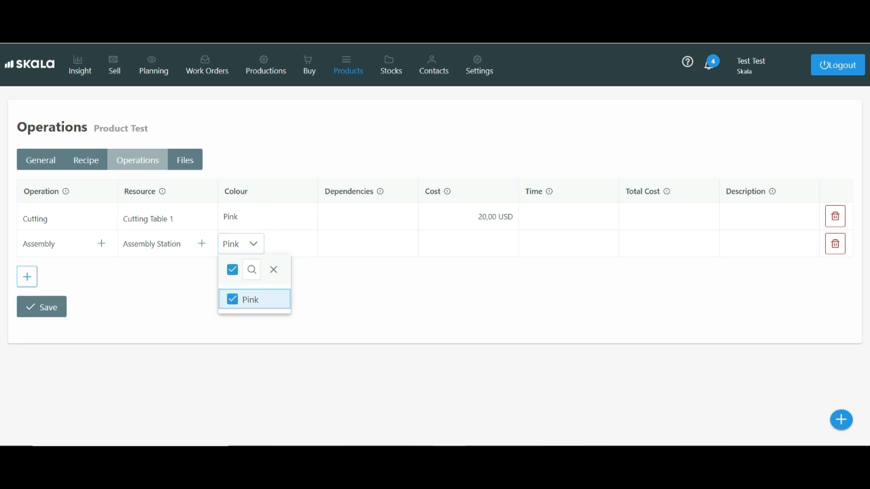
key(Escape)
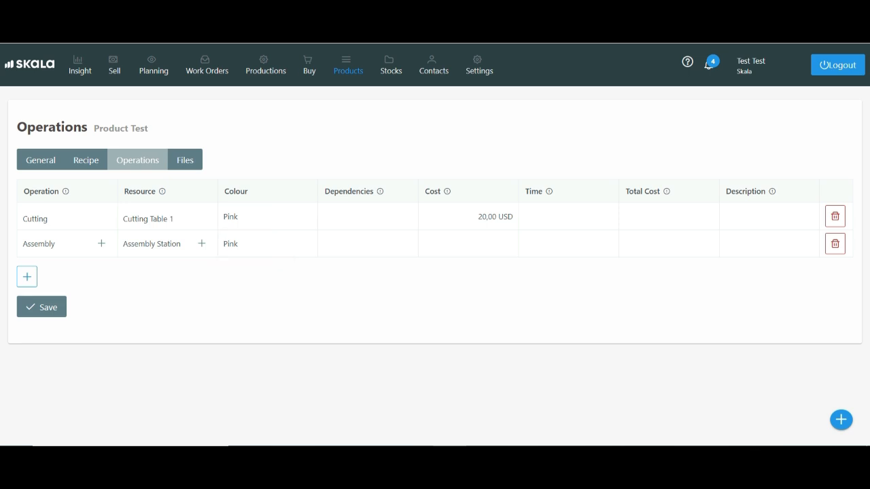
- Make the Assembly operation depend on Cutting and save the Product Test operations
click(353, 244)
click(353, 244)
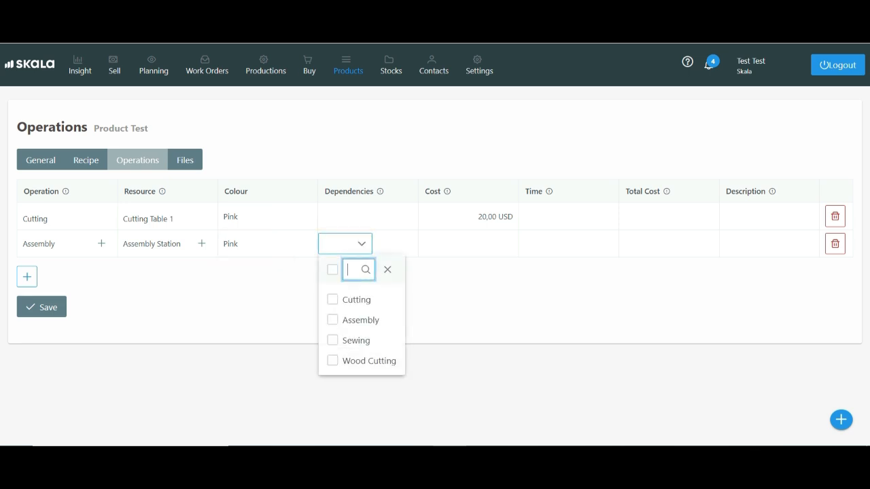
click(333, 299)
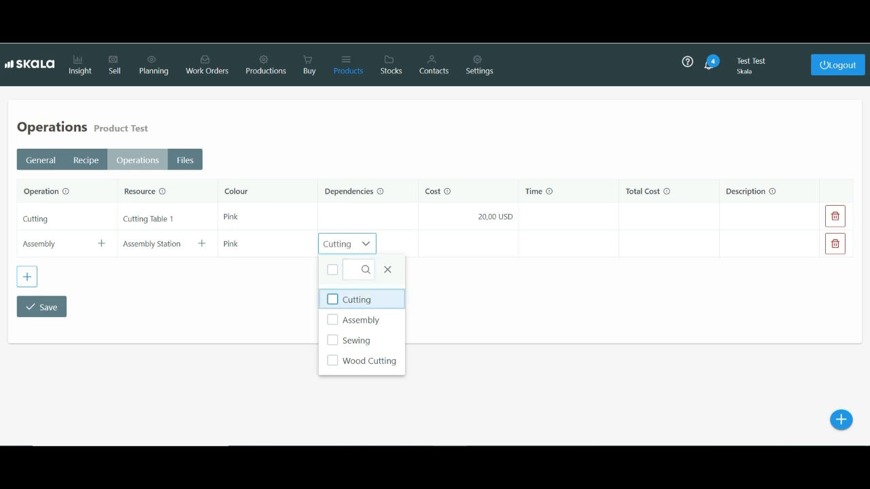
key(Escape)
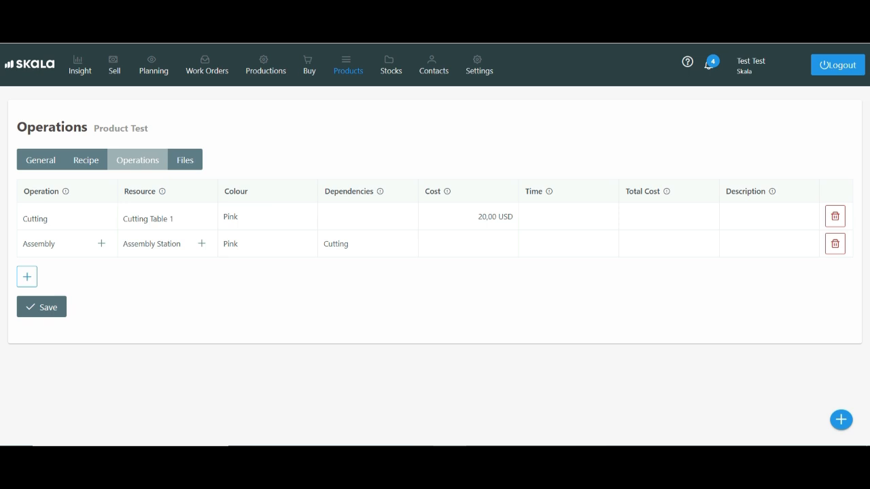
click(41, 307)
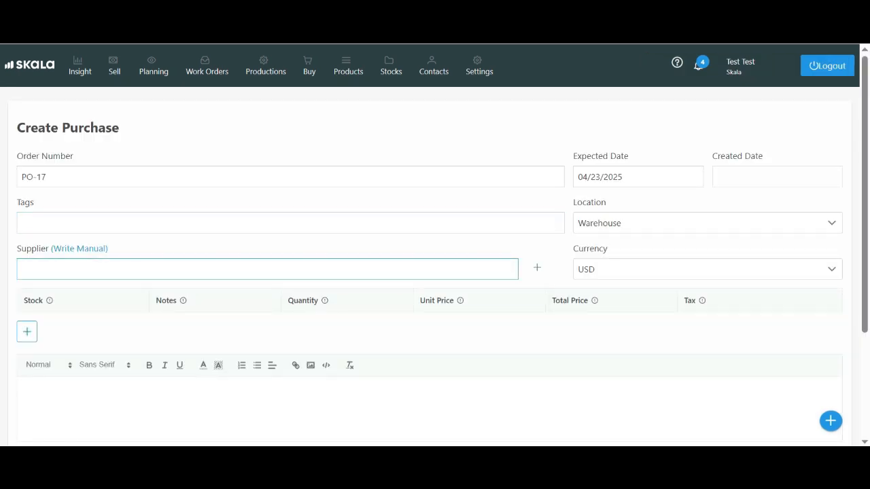
- Search for an existing supplier by name and assign it to the new purchase order
click(267, 269)
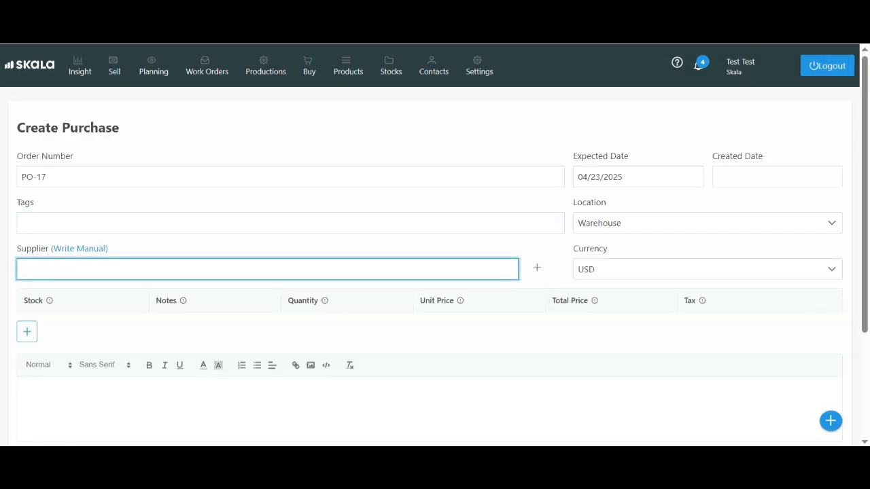
text(su)
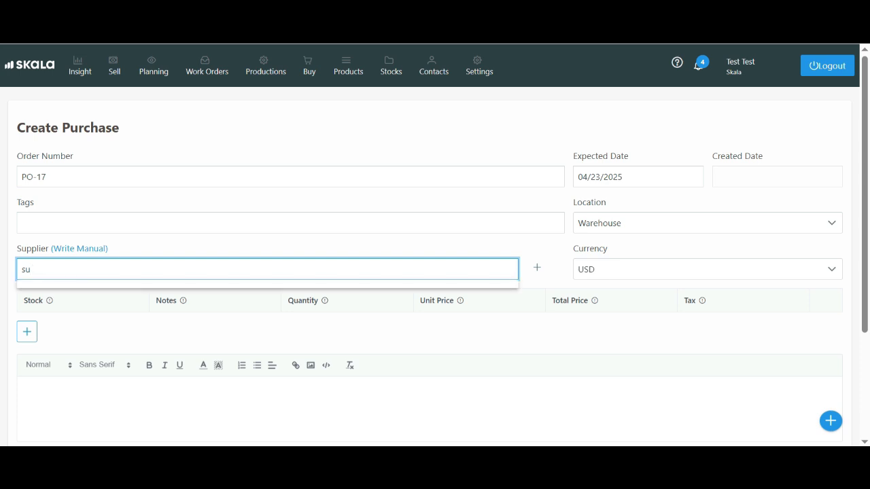
key(BackSpace)
key(BackSpace)
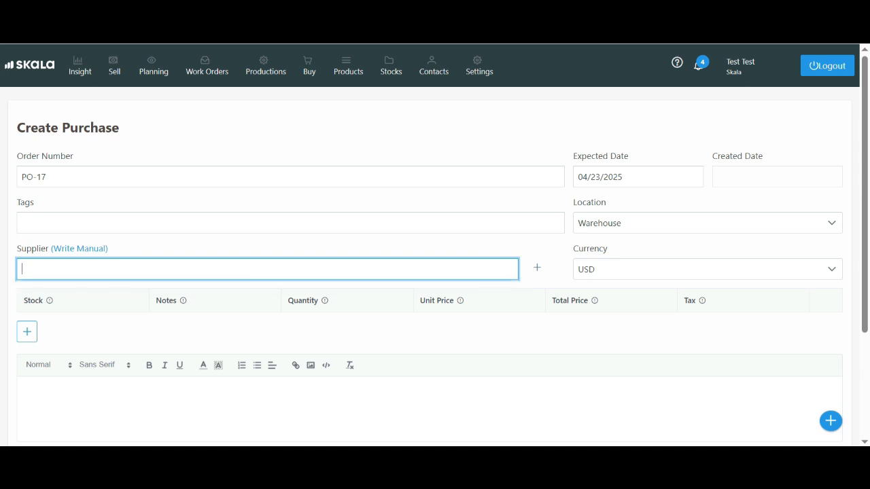
text(mel)
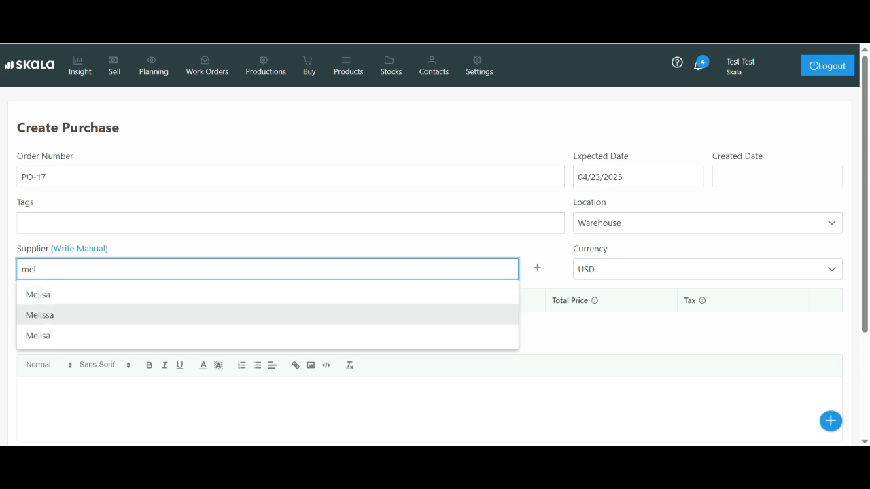
click(40, 314)
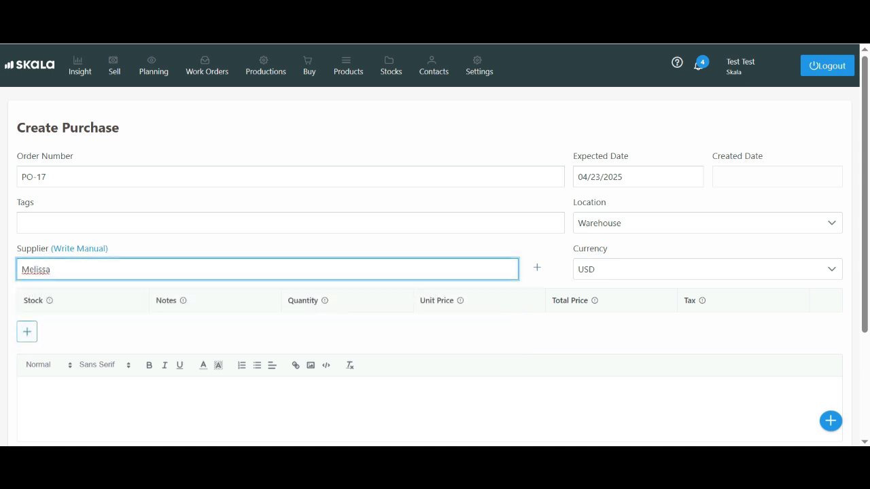
click(638, 176)
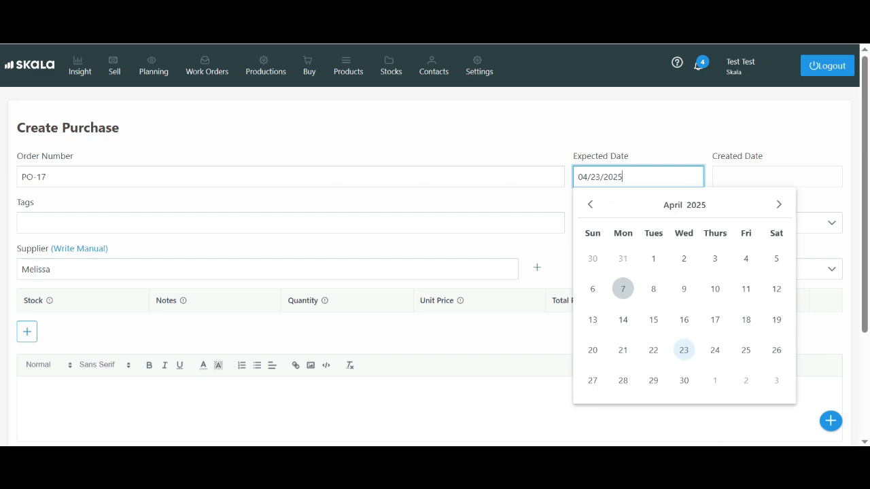
- Add Material test from the material items to the purchase order
click(27, 331)
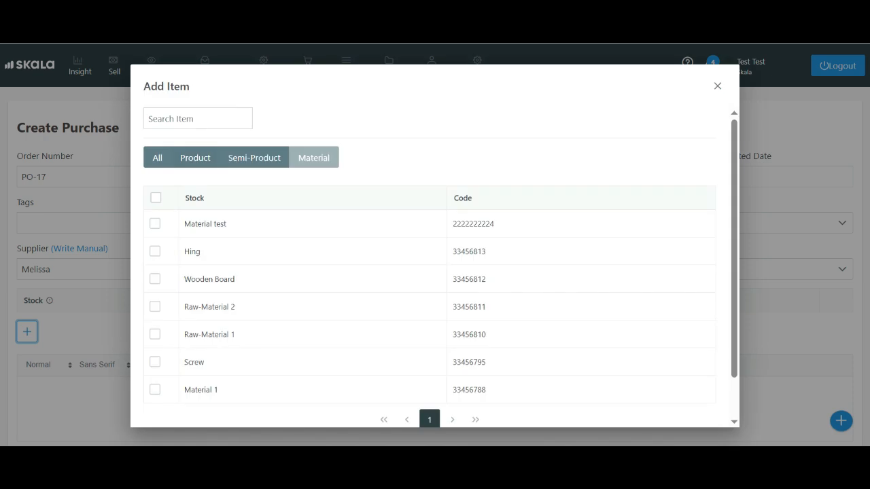
click(155, 223)
scroll(154, 223, down, 1)
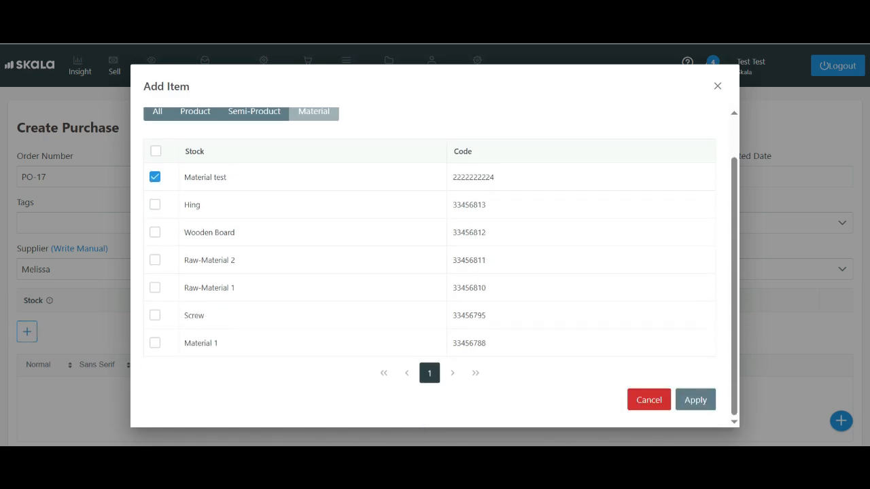
click(695, 400)
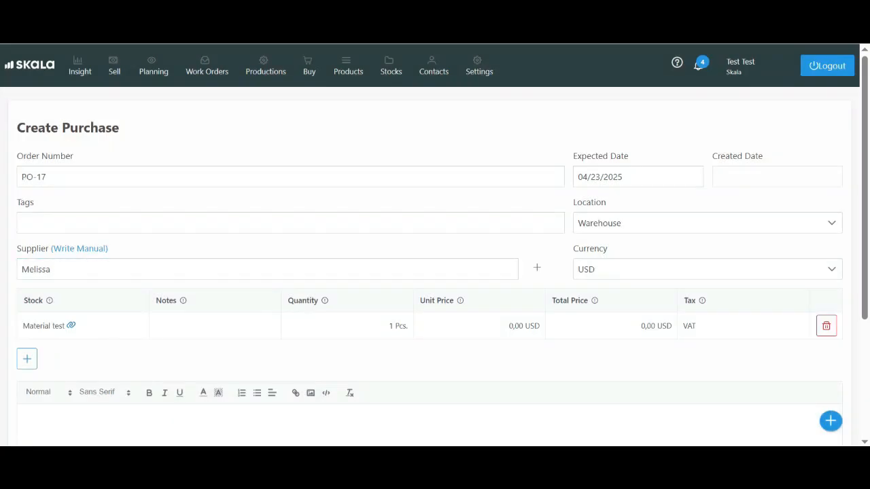
- Set the unit price of Material test to 100 USD and save the purchase order
click(522, 326)
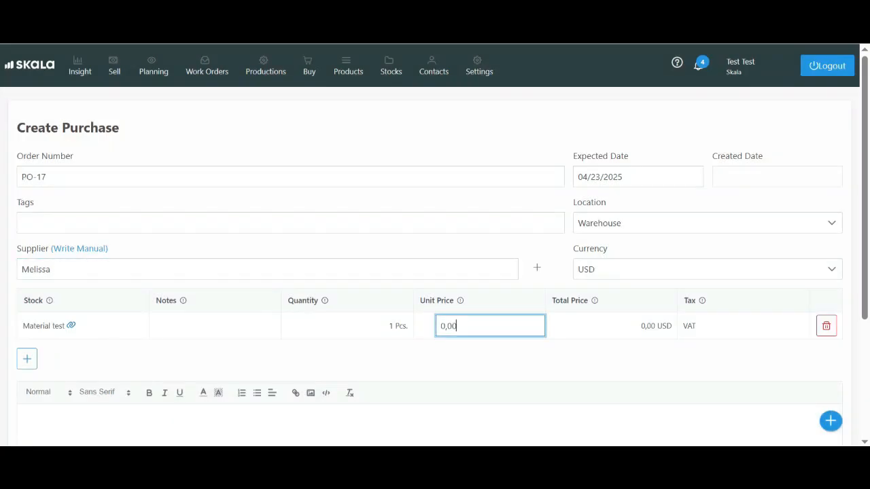
key(ctrl+a)
key(BackSpace)
text(100)
key(Return)
scroll(430, 271, down, 4)
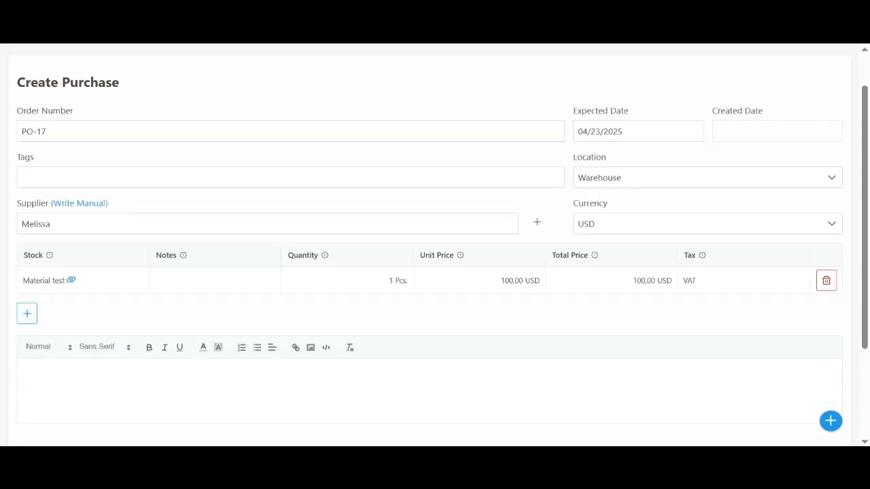
click(51, 403)
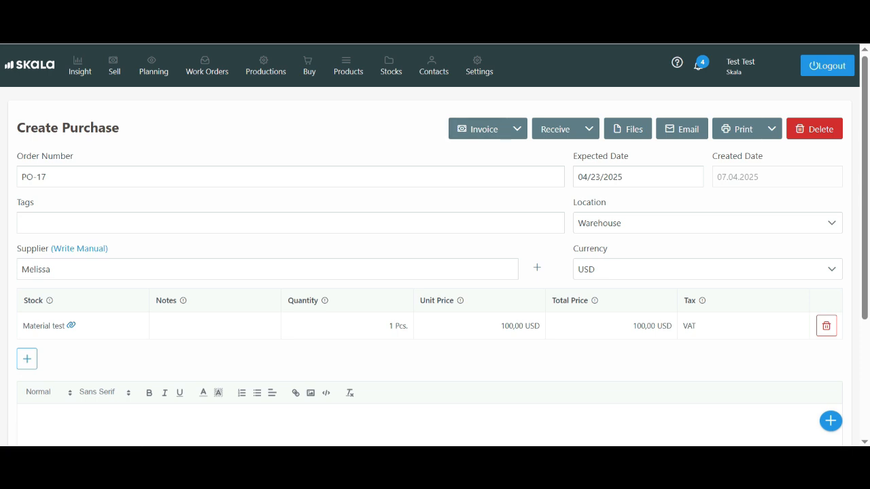
- Create a new sales order and set its customer to Customer5
click(114, 66)
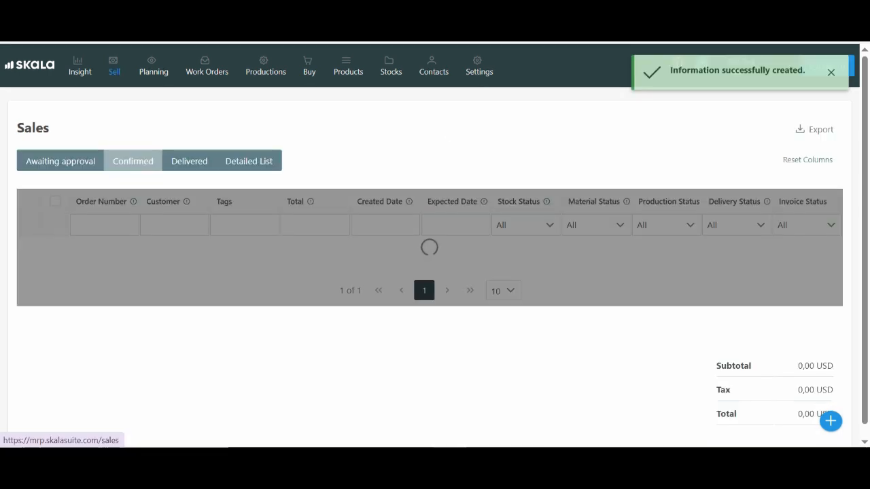
scroll(435, 272, down, 1)
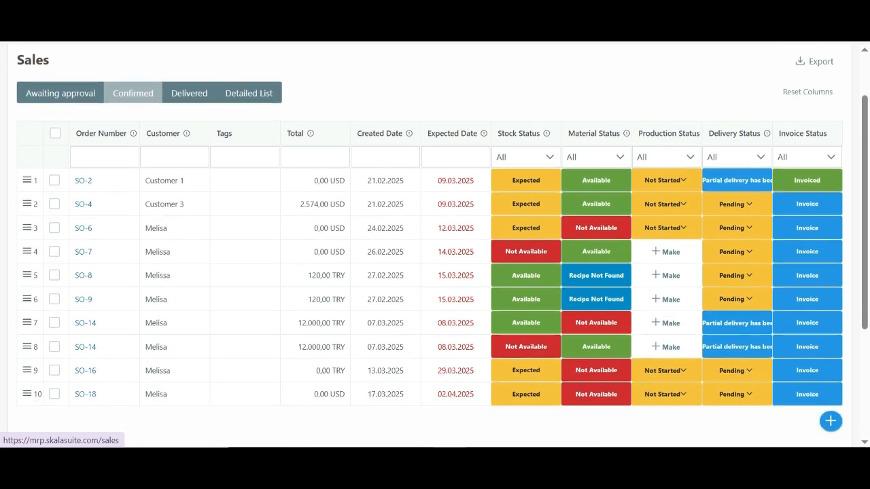
scroll(434, 272, up, 1)
click(831, 421)
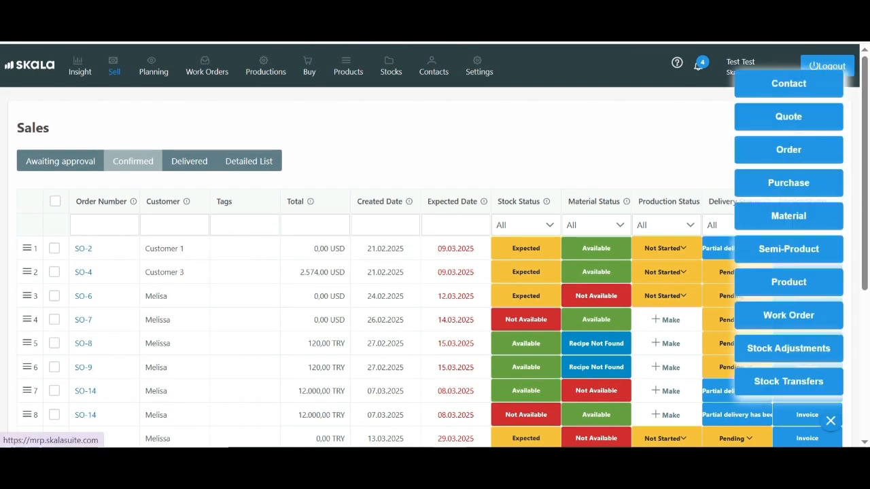
click(788, 149)
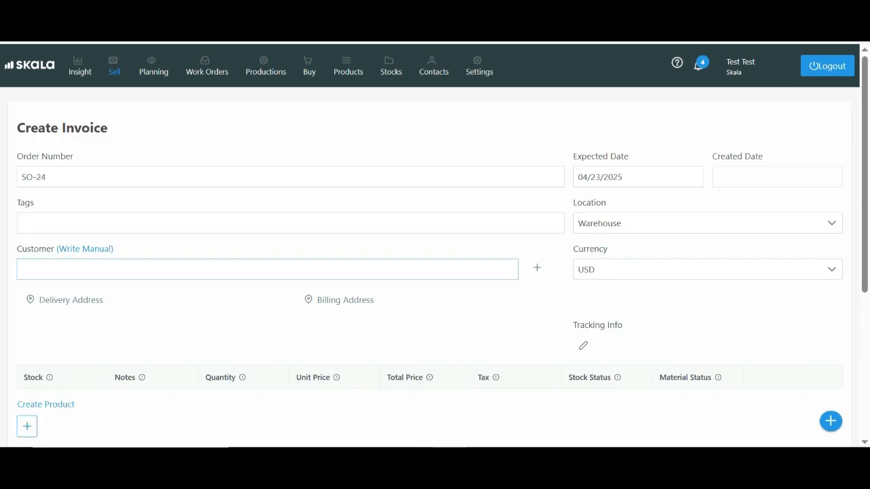
text(Customer5)
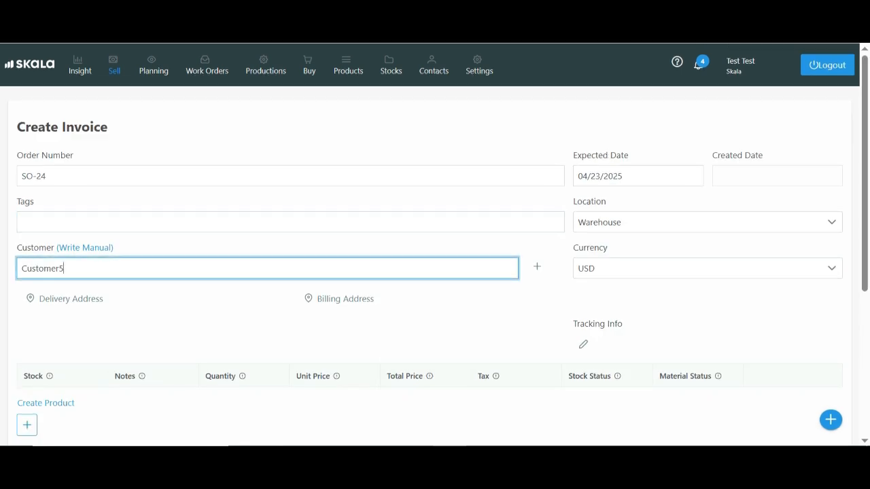
- Add Product Test / Pink from the product items to Customer5's sales order and save the order
scroll(434, 272, down, 1)
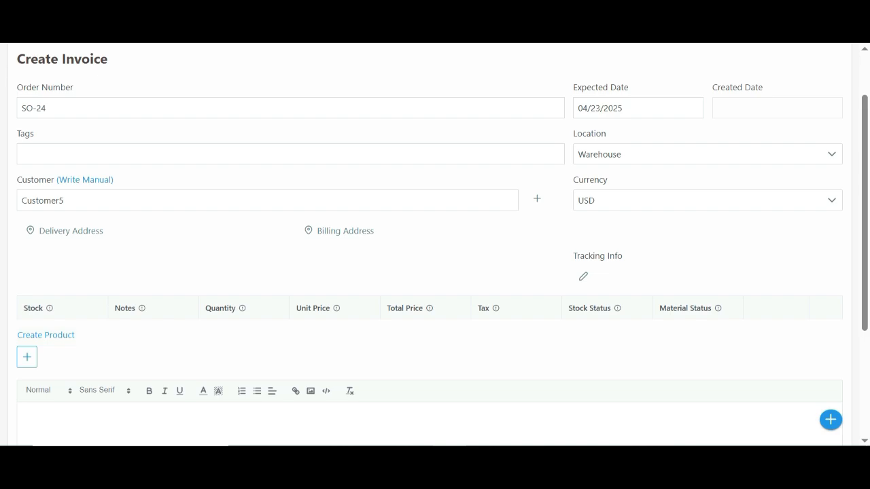
click(27, 356)
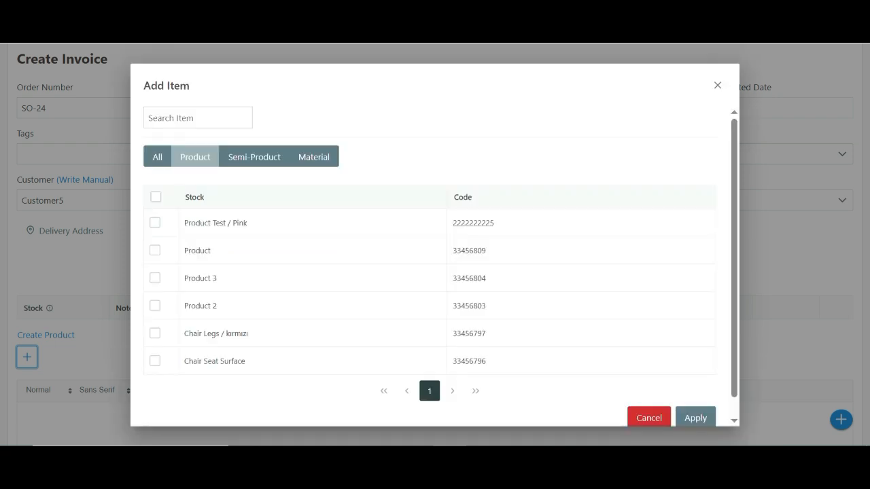
click(155, 223)
scroll(434, 272, down, 1)
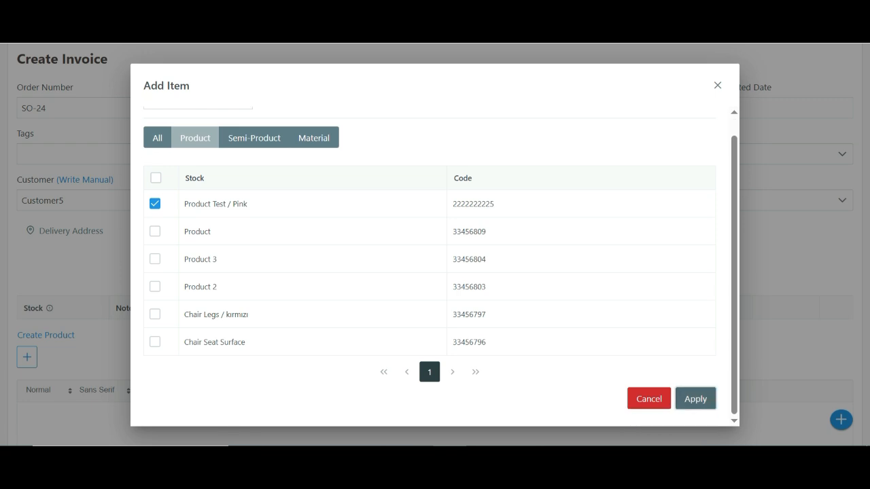
click(695, 399)
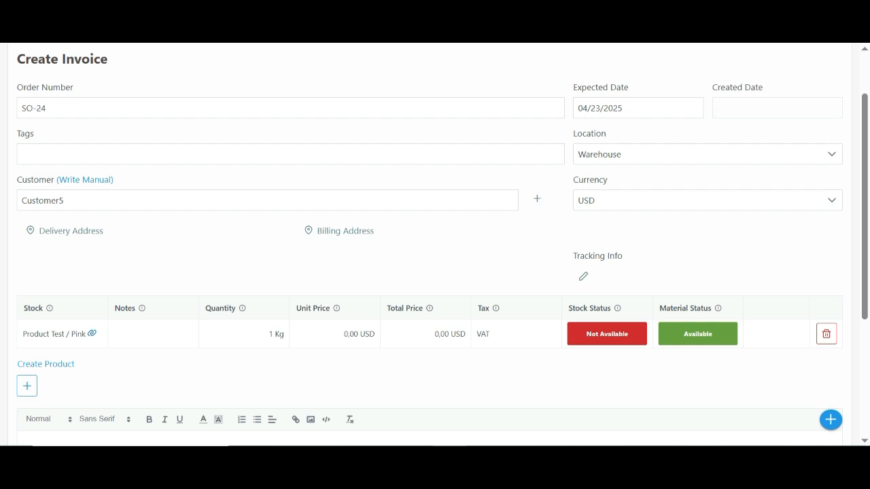
scroll(435, 245, down, 2)
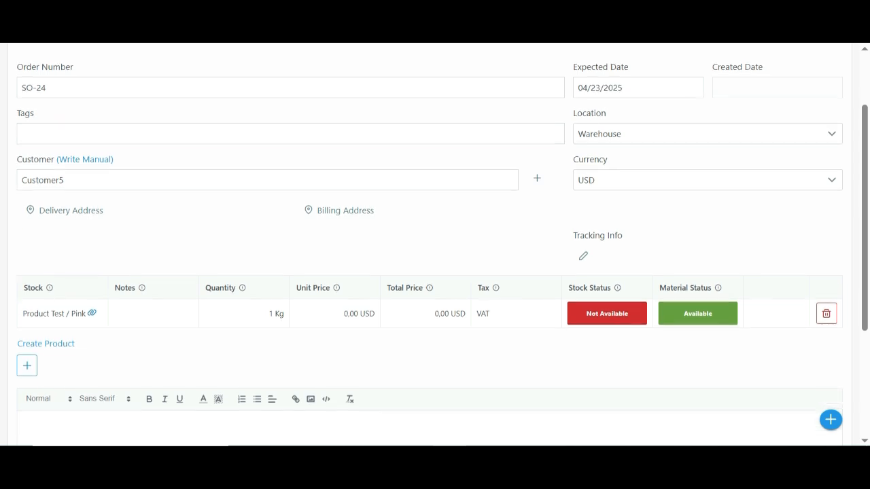
scroll(435, 245, down, 1)
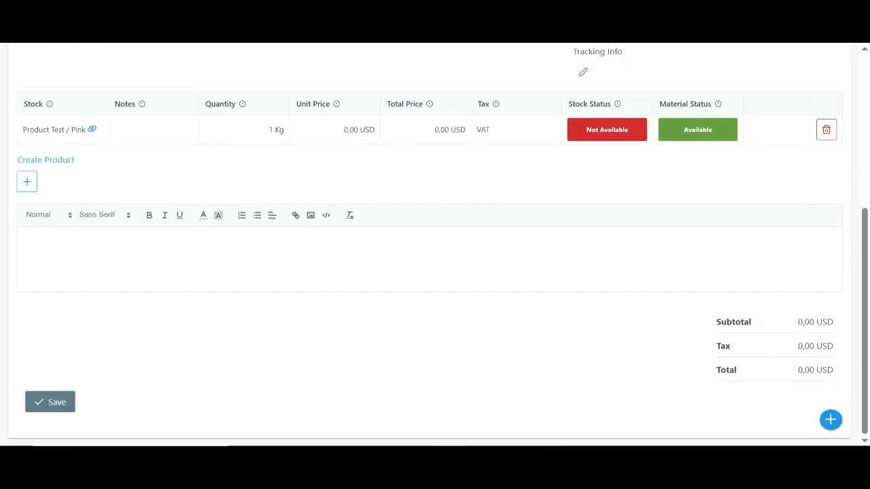
click(50, 402)
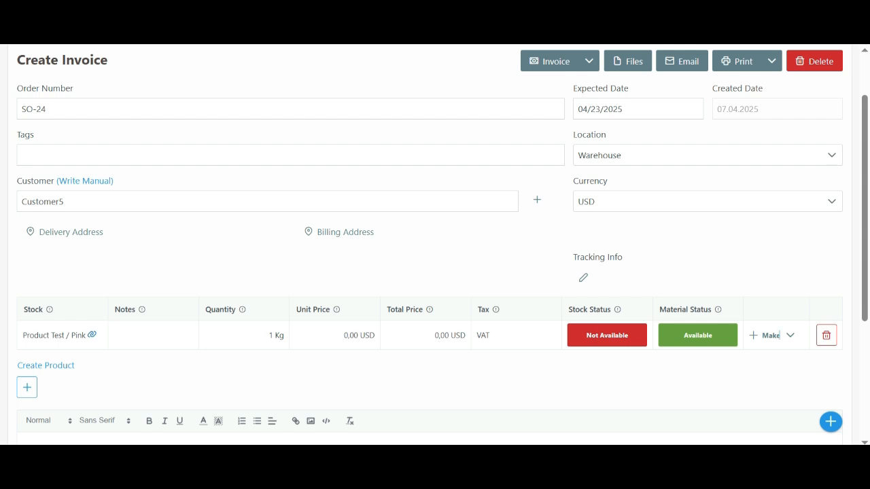
- Create a work order from the sales order's Product Test / Pink line and save it with its listed material and operations
click(779, 335)
click(793, 354)
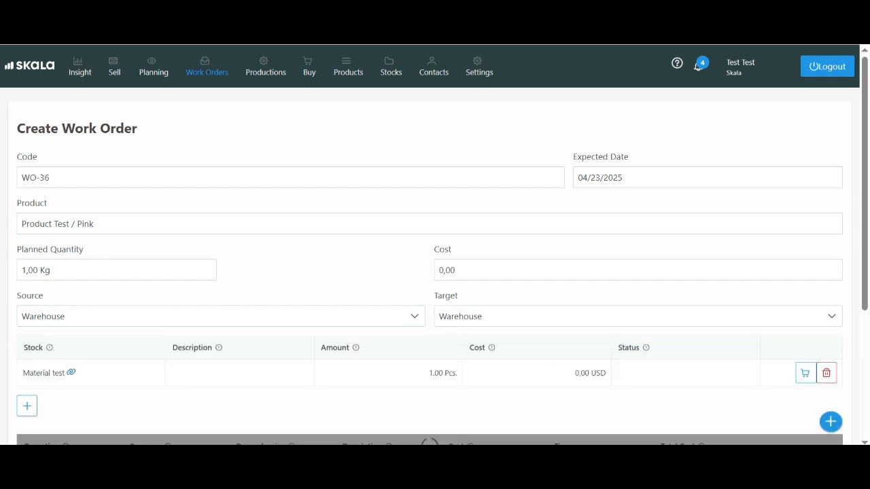
scroll(435, 272, down, 2)
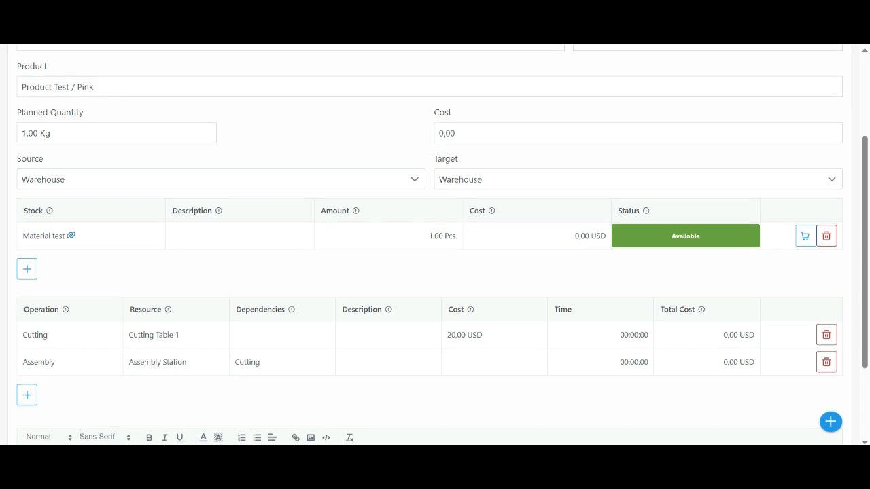
scroll(435, 272, down, 2)
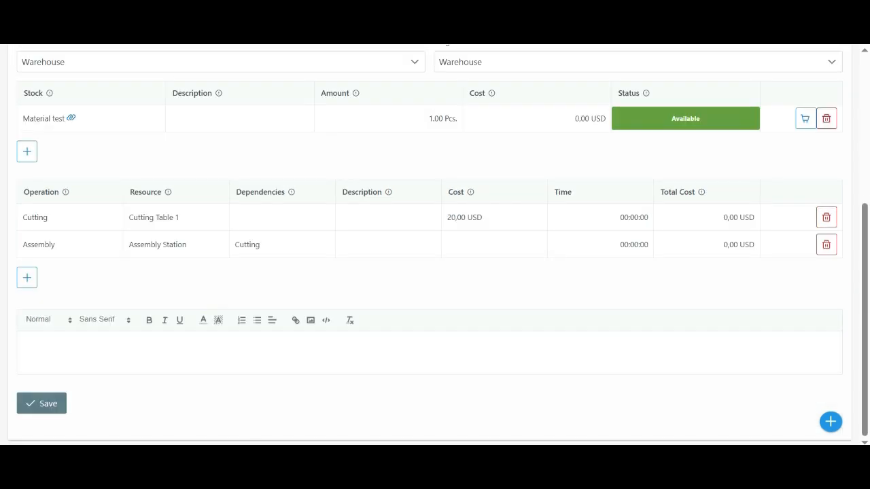
click(41, 404)
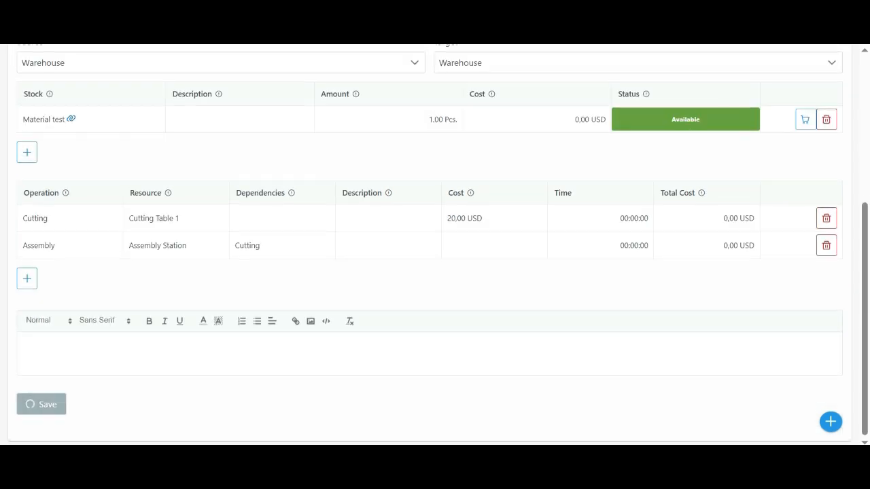
- Find the Product Test / Pink work order in the open work orders list and examine its row
scroll(435, 271, up, 2)
scroll(434, 271, up, 2)
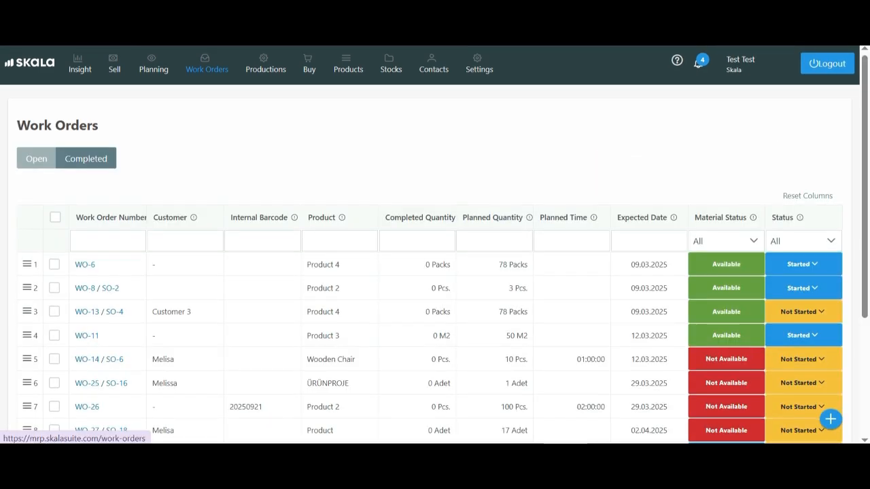
scroll(434, 272, down, 5)
click(436, 366)
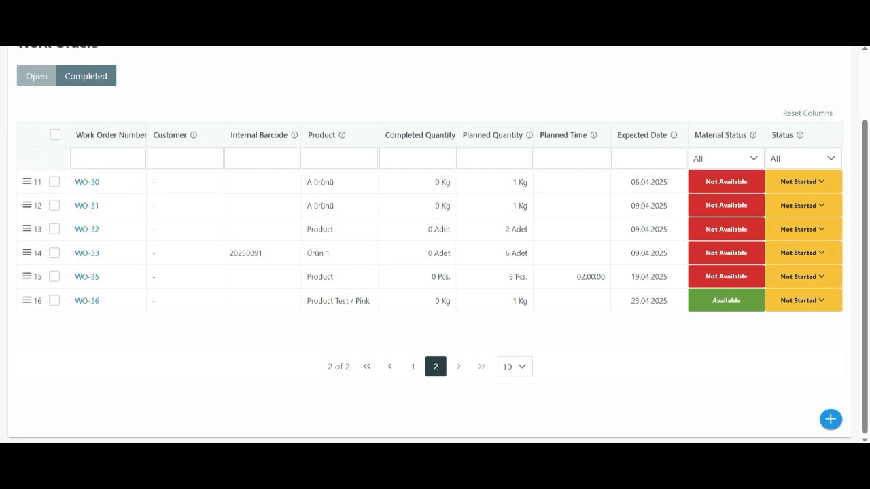
drag(74, 301, 649, 301)
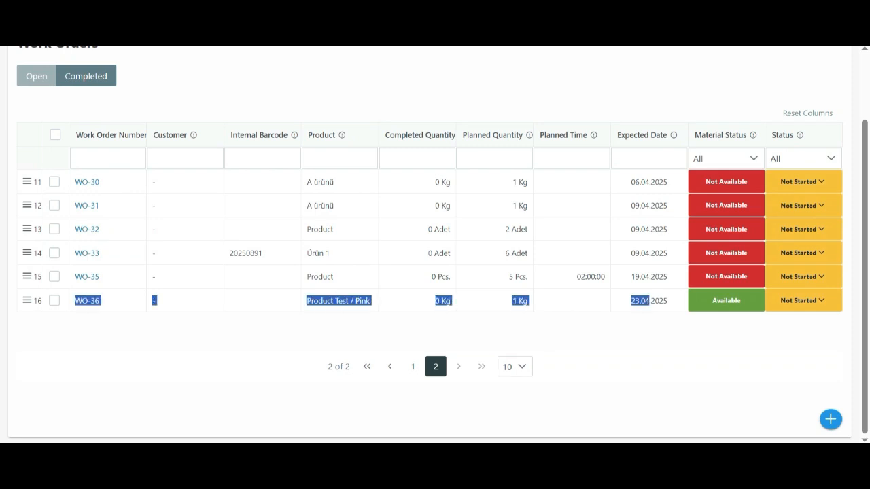
click(649, 301)
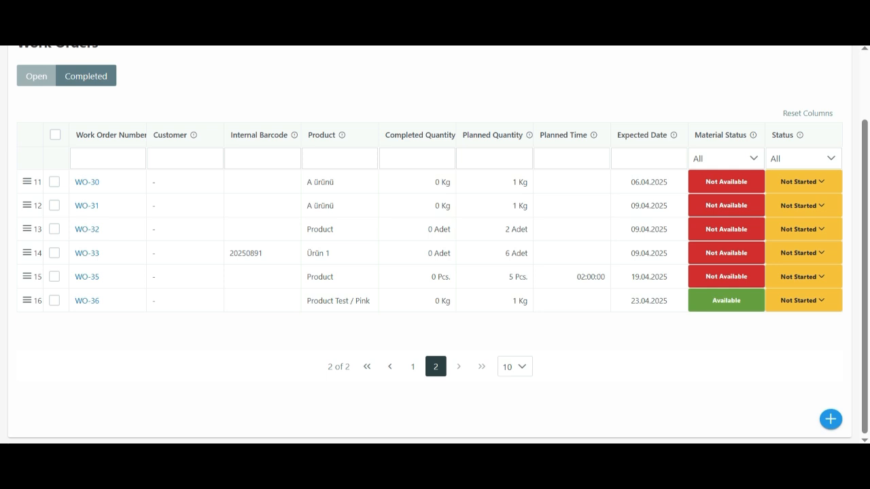
scroll(434, 347, up, 1)
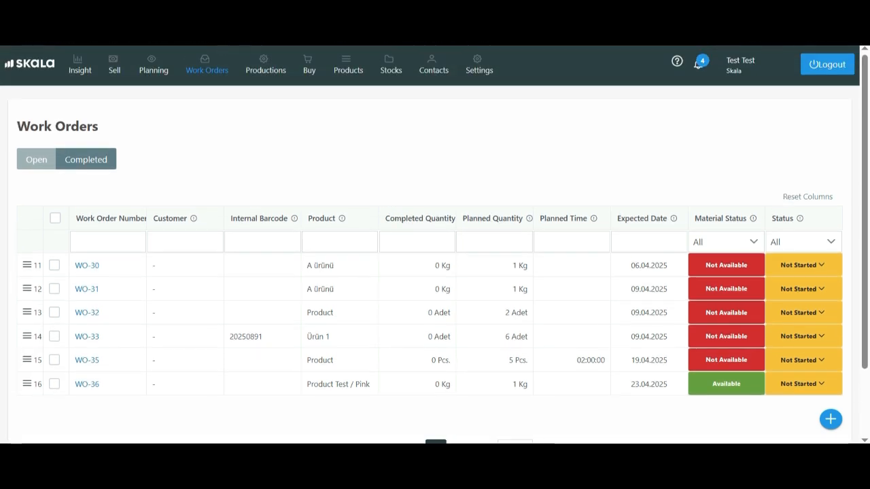
- Start and complete the Cutting operation of the Product Test / Pink work order in the active productions
click(264, 70)
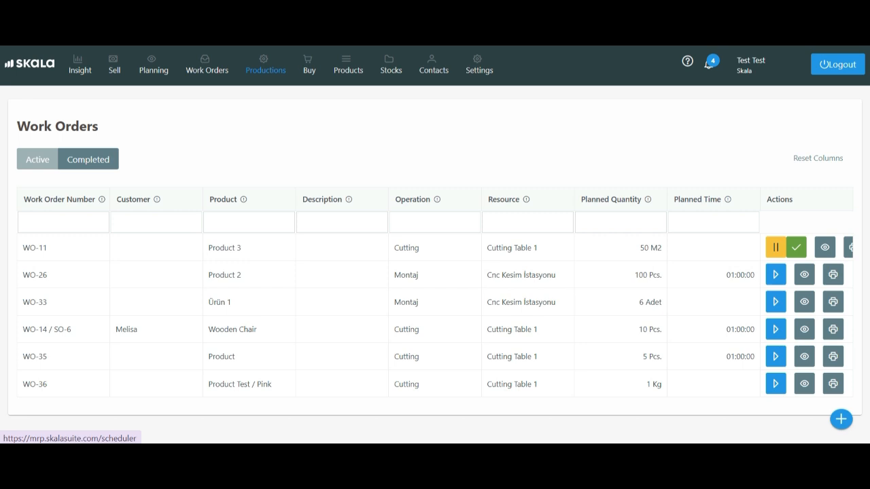
drag(23, 199, 207, 384)
click(292, 385)
click(208, 385)
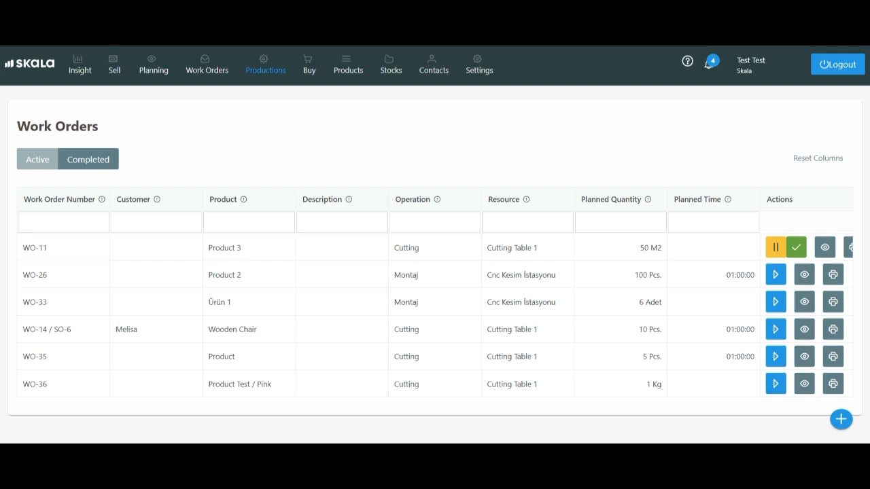
click(775, 384)
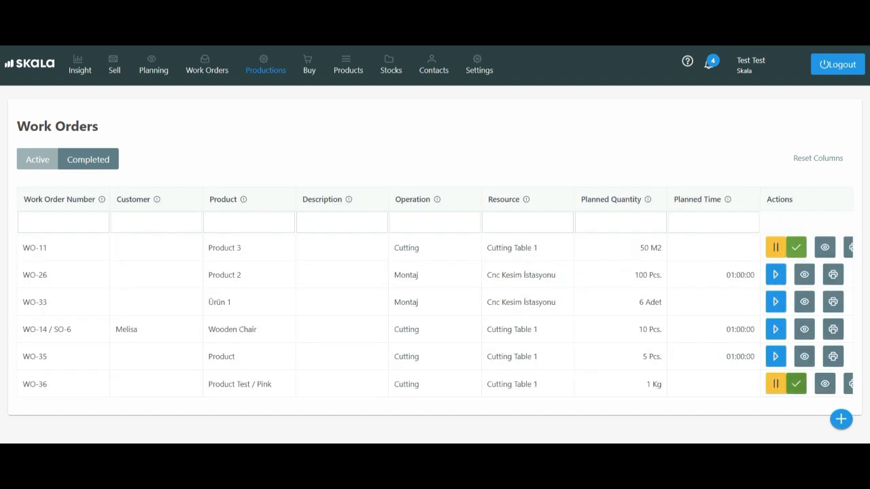
click(796, 384)
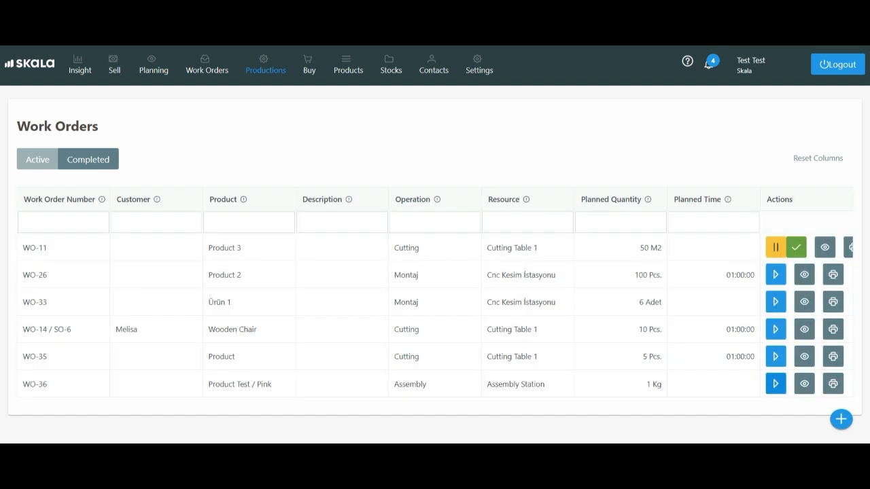
- Start and complete the Assembly operation of the Product Test / Pink work order
click(775, 384)
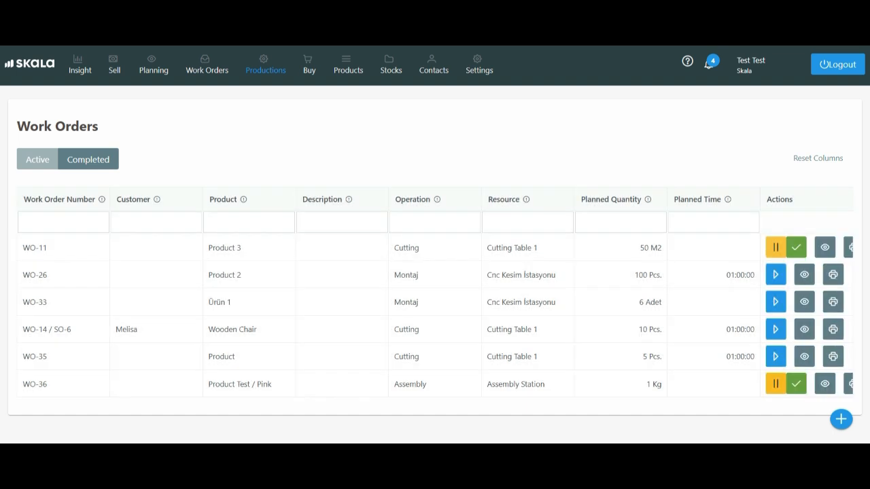
click(795, 383)
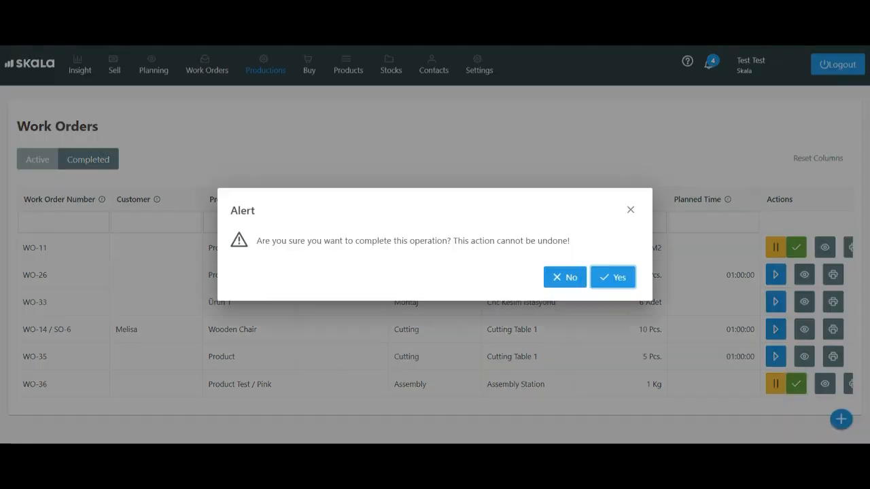
click(613, 277)
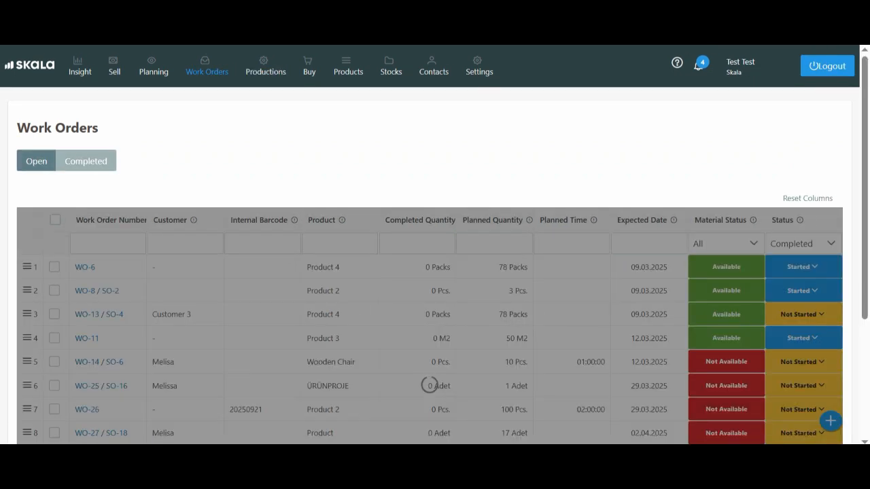
- Look for the Product Test / Pink work order on the second page of the completed work orders
scroll(433, 326, down, 3)
click(433, 405)
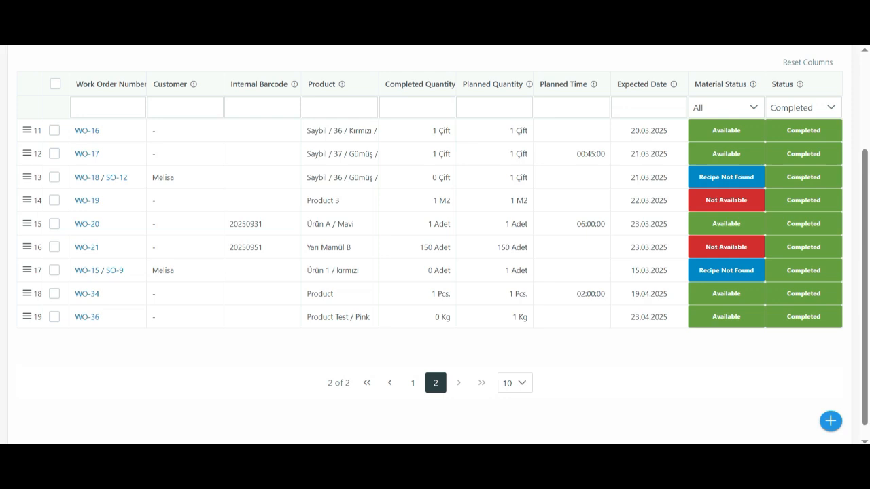
scroll(433, 326, up, 3)
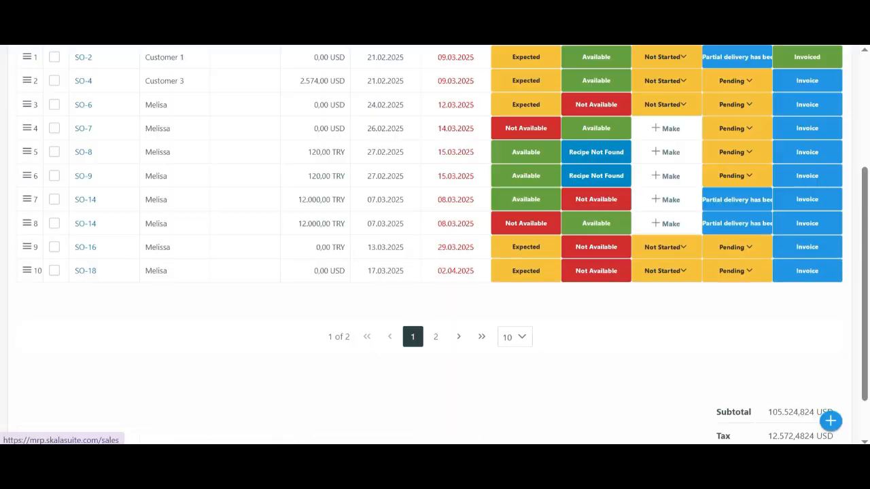
click(435, 335)
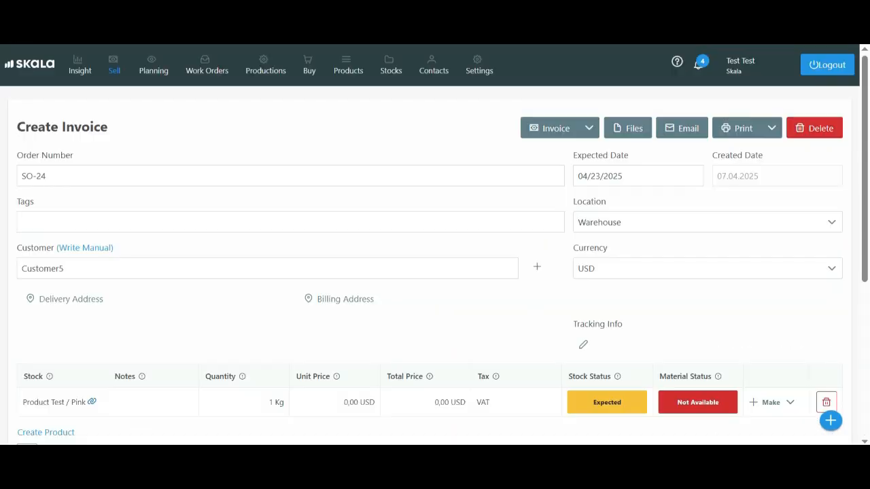
- Set the delivery status of Customer5's confirmed sales order to Delivered in the sales list
click(115, 65)
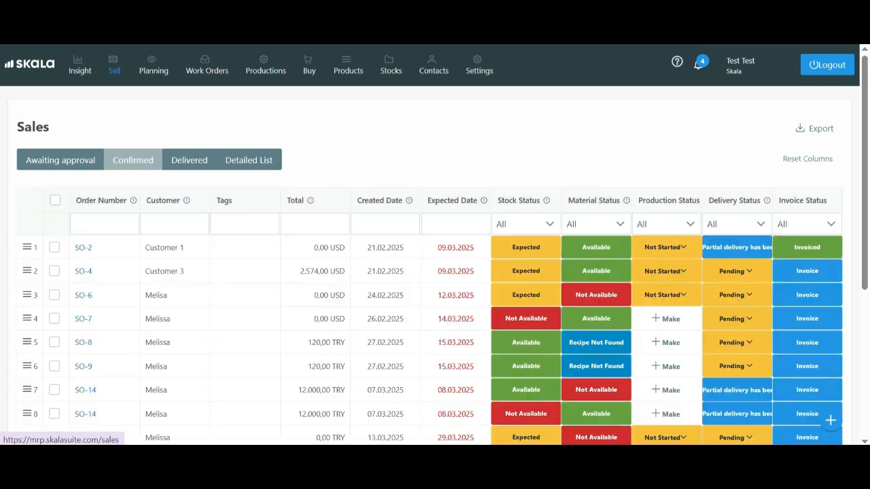
scroll(434, 272, down, 2)
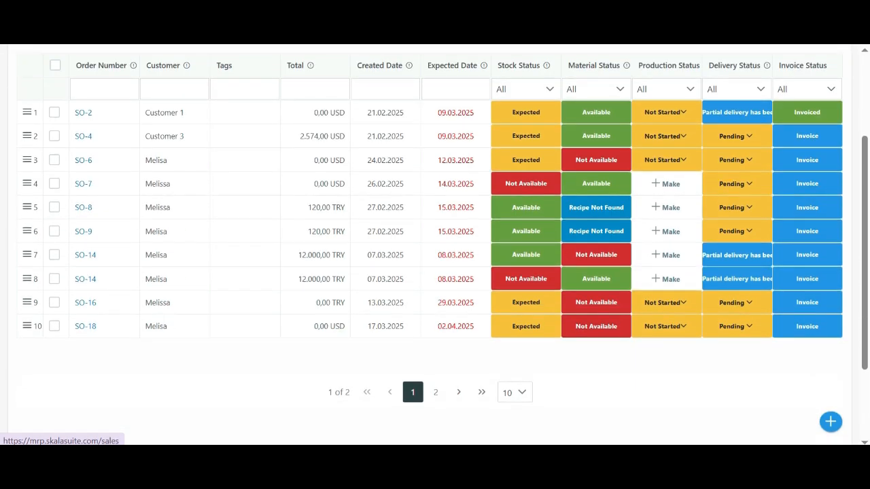
click(435, 392)
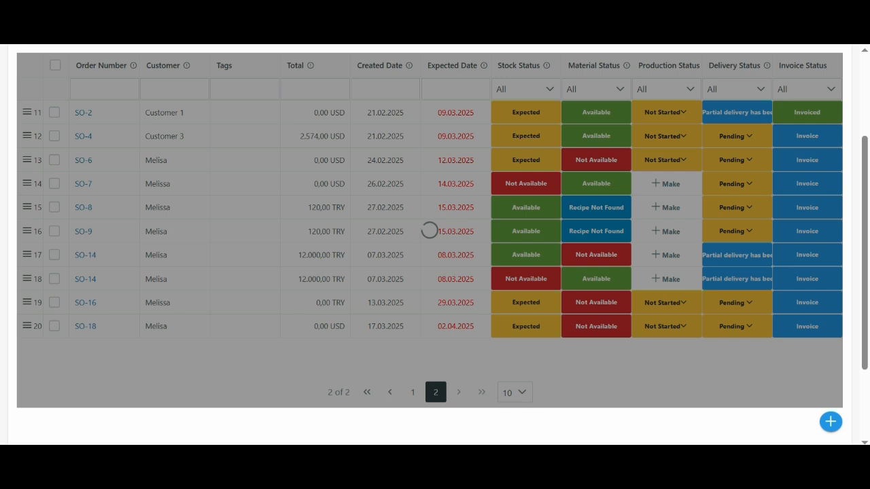
scroll(434, 271, up, 2)
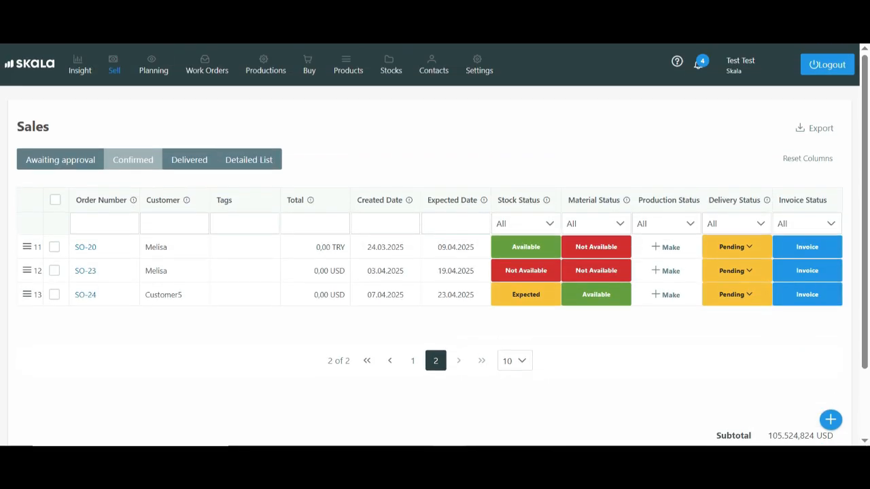
click(736, 295)
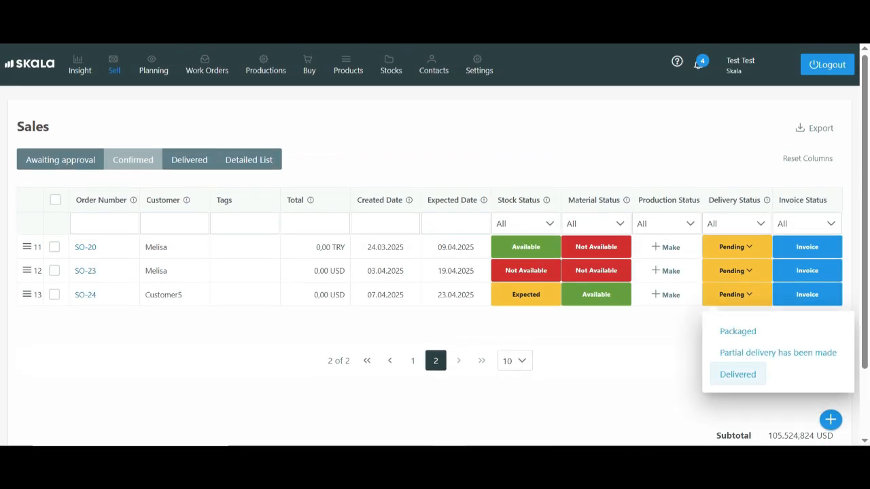
click(738, 375)
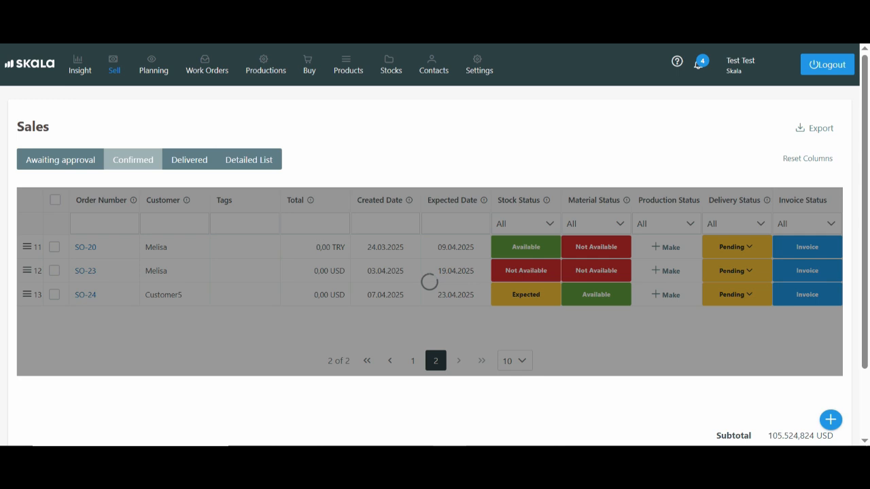